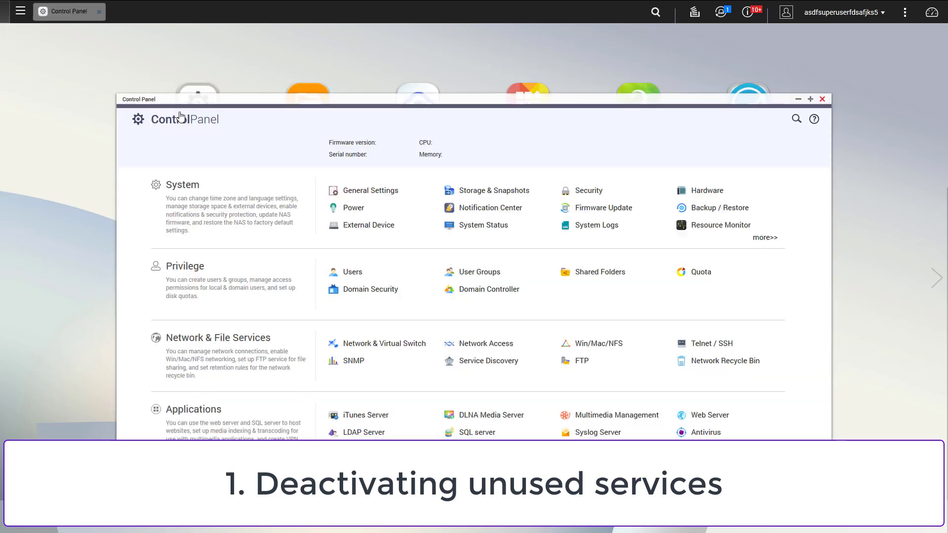
Step: Show the System Service tab in System Status and select the enabled FTP Service row
left_click(180, 116)
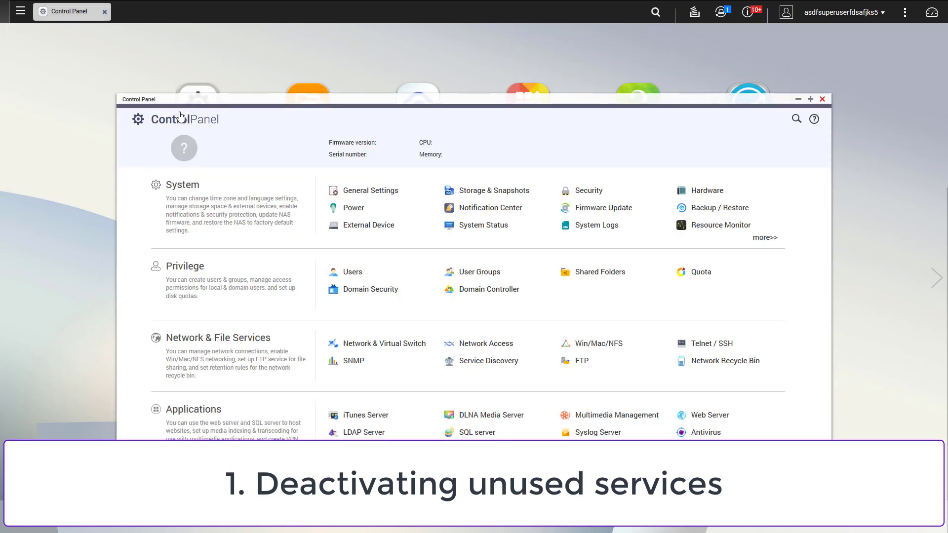
left_click(465, 226)
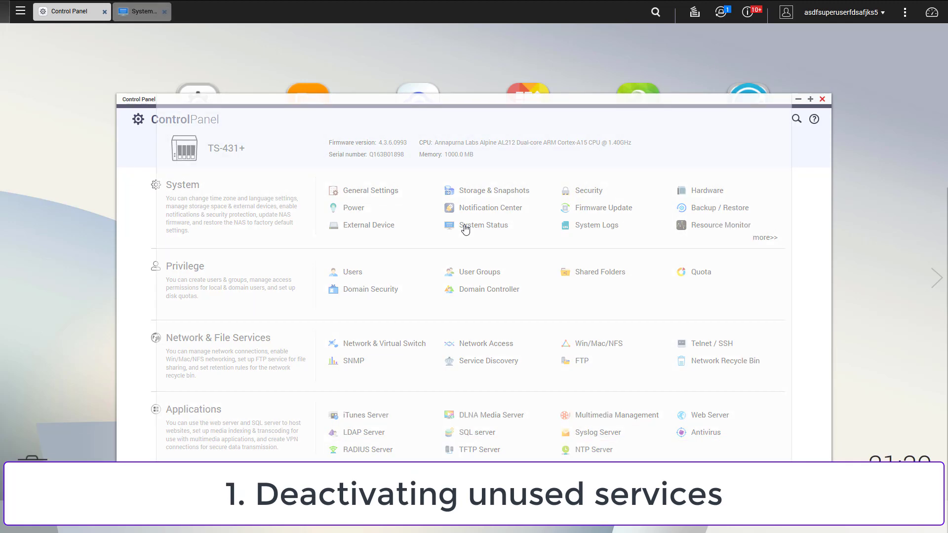
left_click(363, 163)
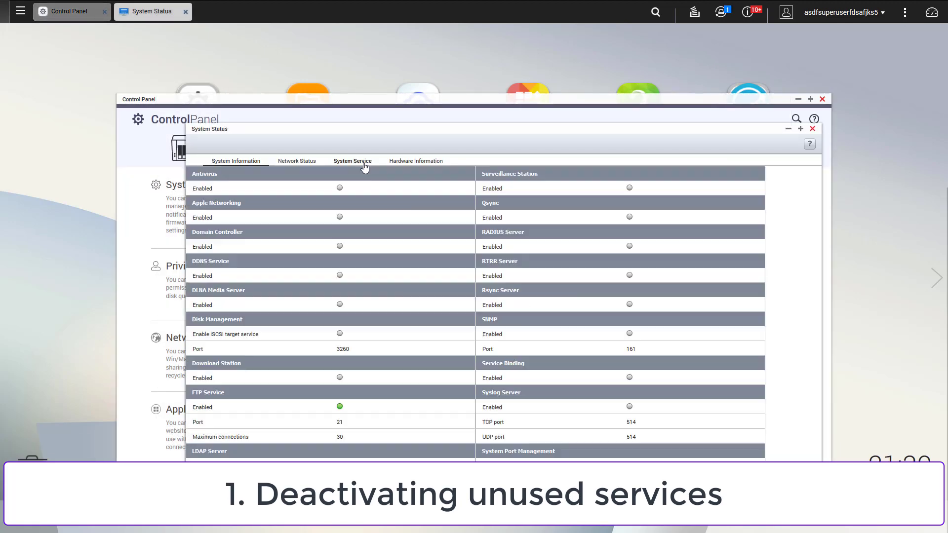
scroll(364, 239, "down", 3)
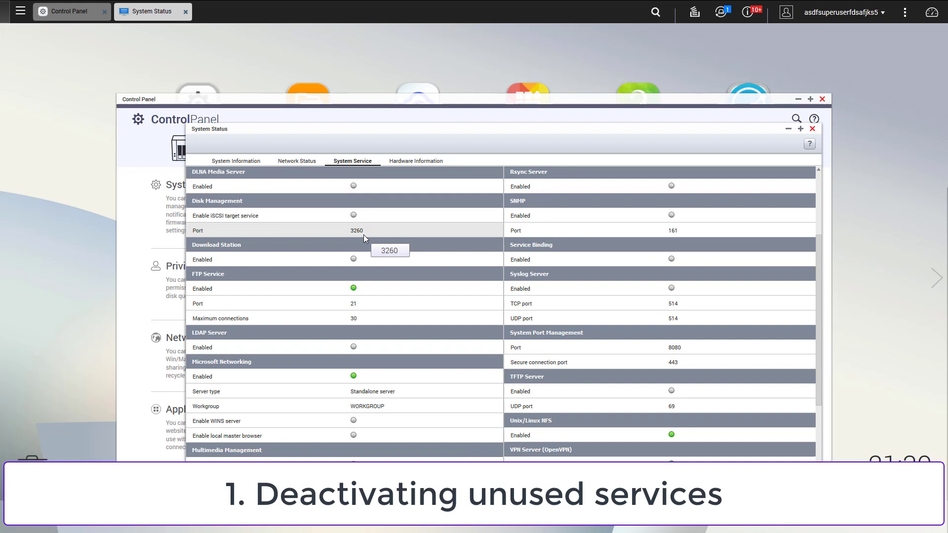
left_click(354, 288)
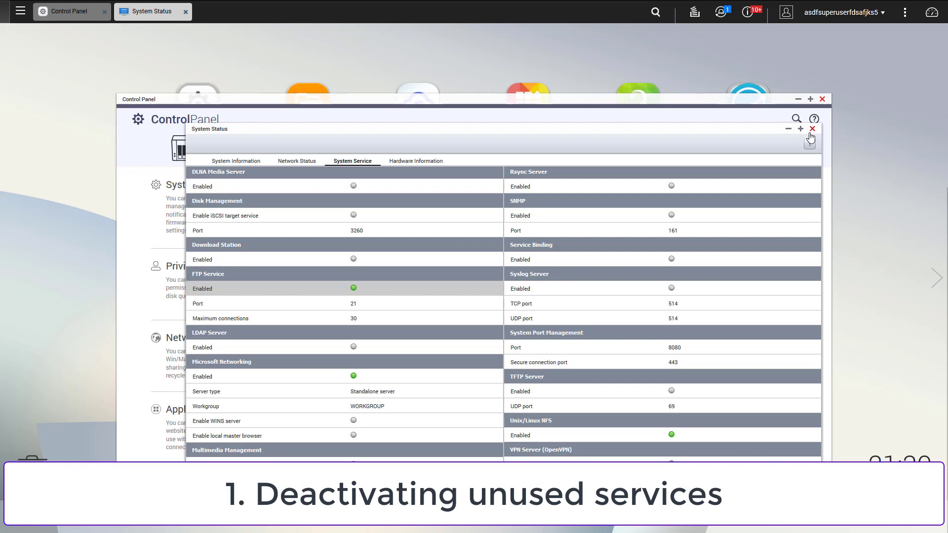
Step: Find the FTP settings in the Control Panel, untick Enable FTP Service, and apply
left_click(813, 129)
left_click(796, 121)
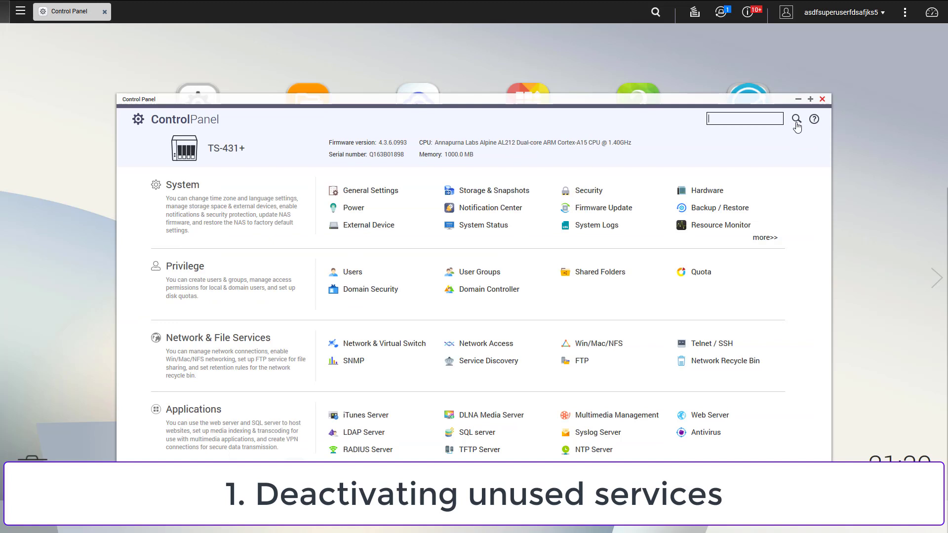
type("ftp")
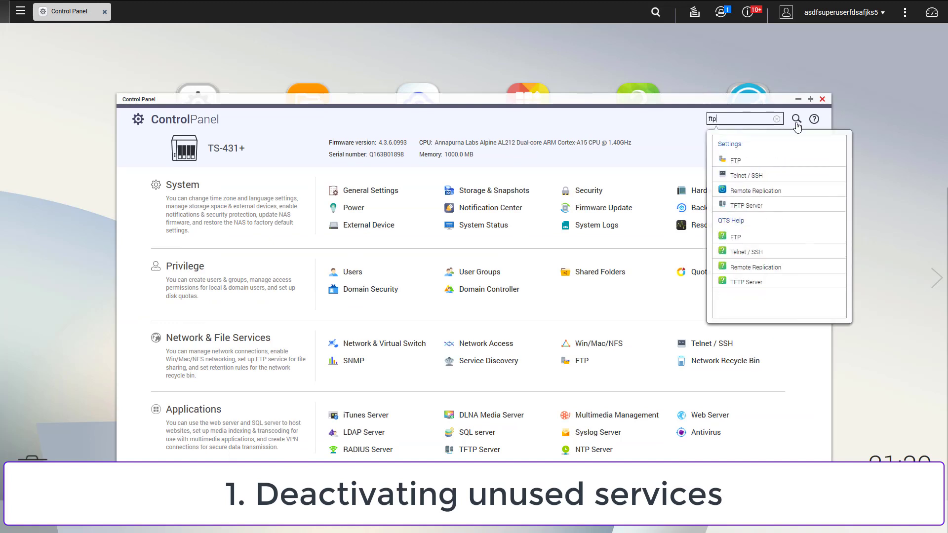
left_click(731, 160)
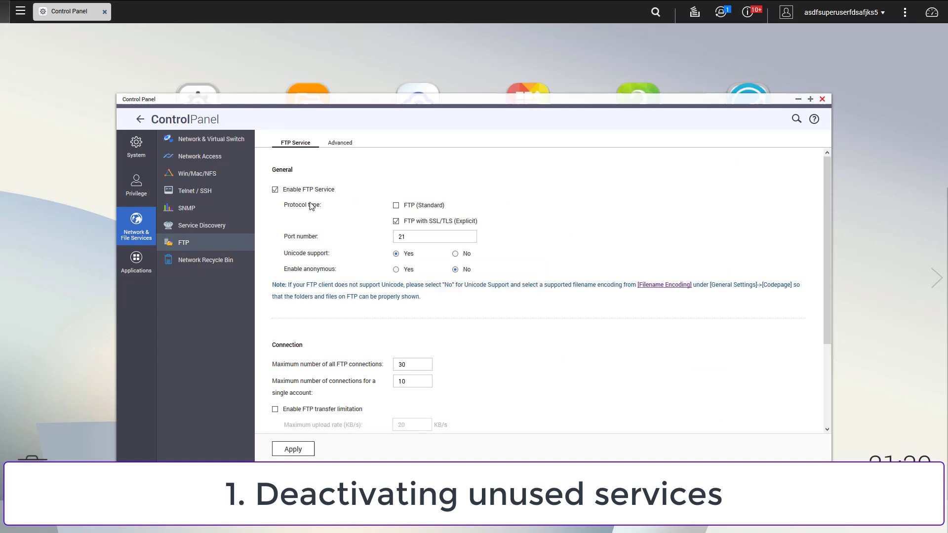
left_click(276, 190)
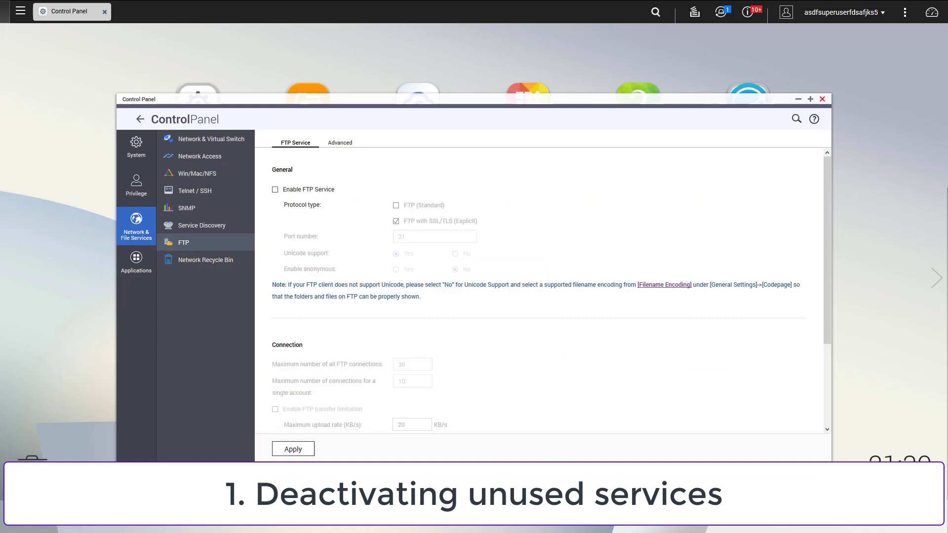
left_click(291, 453)
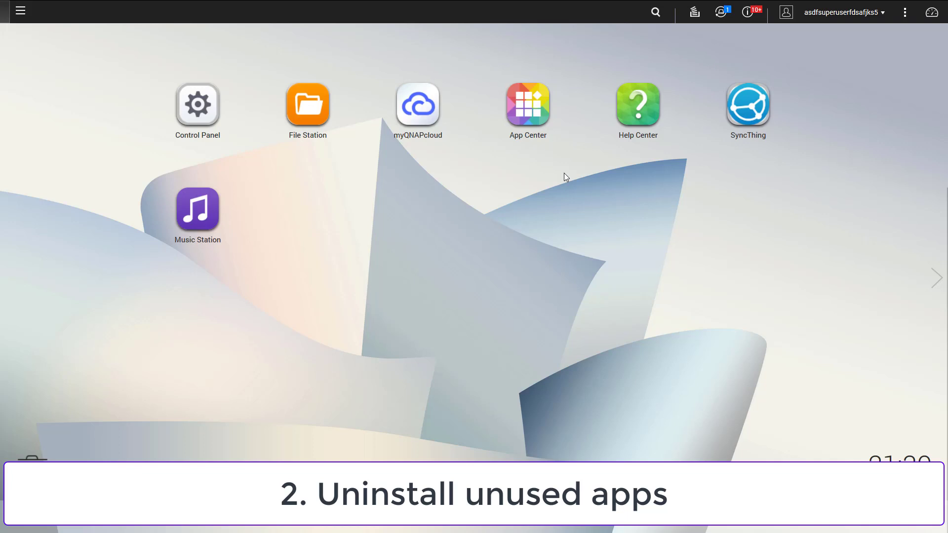
Step: Remove Music Station in App Center and confirm the uninstall
left_click(524, 95)
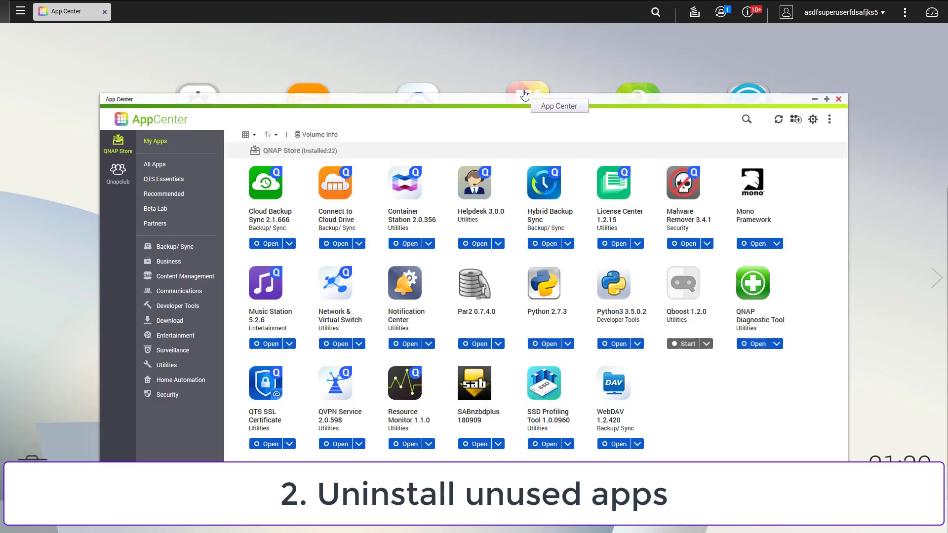
left_click(289, 344)
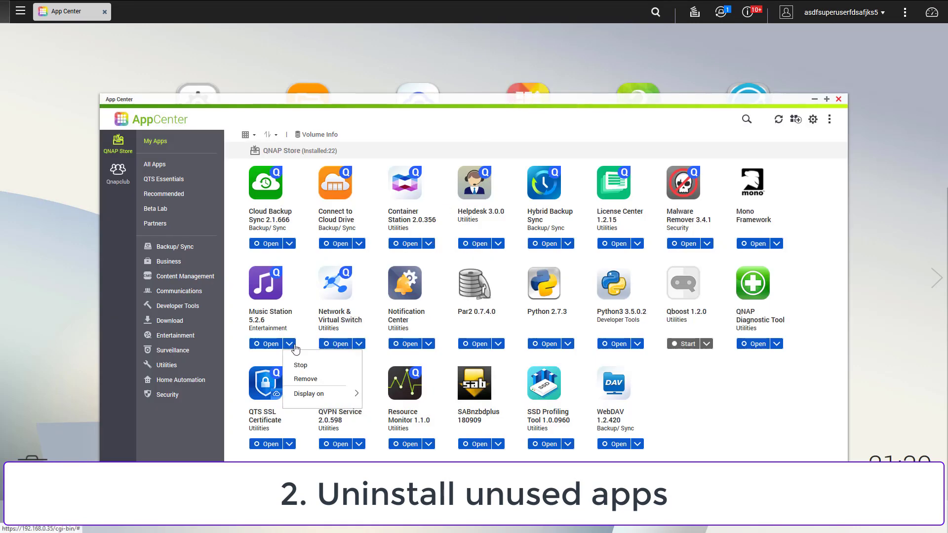
left_click(345, 382)
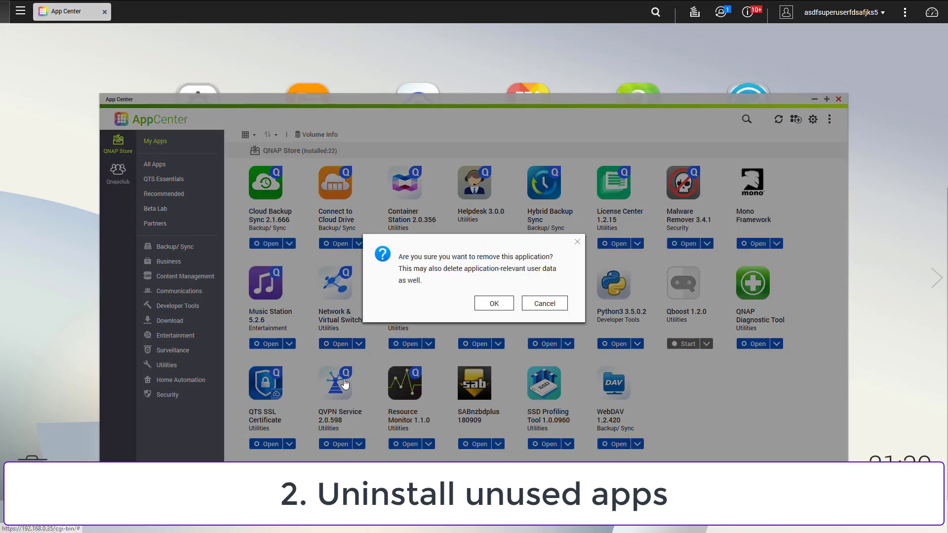
left_click(494, 304)
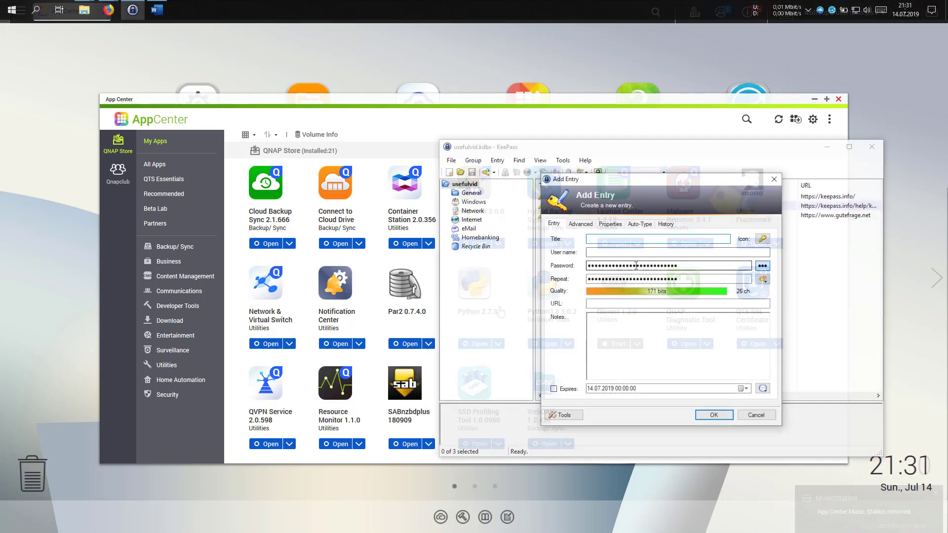
Step: Title the KeePass entry 'NAS User', enter the NAS user name, and reveal the generated password
type("NAS User")
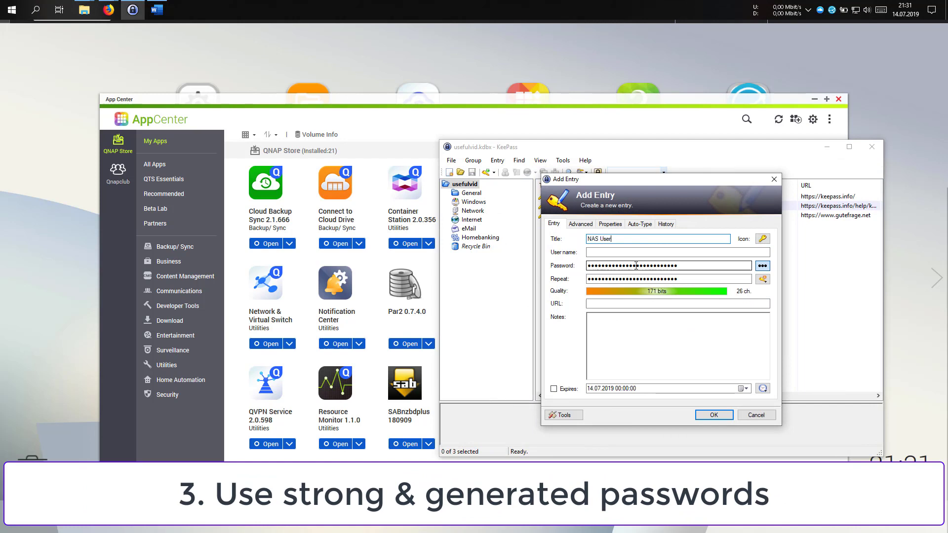
key("Tab")
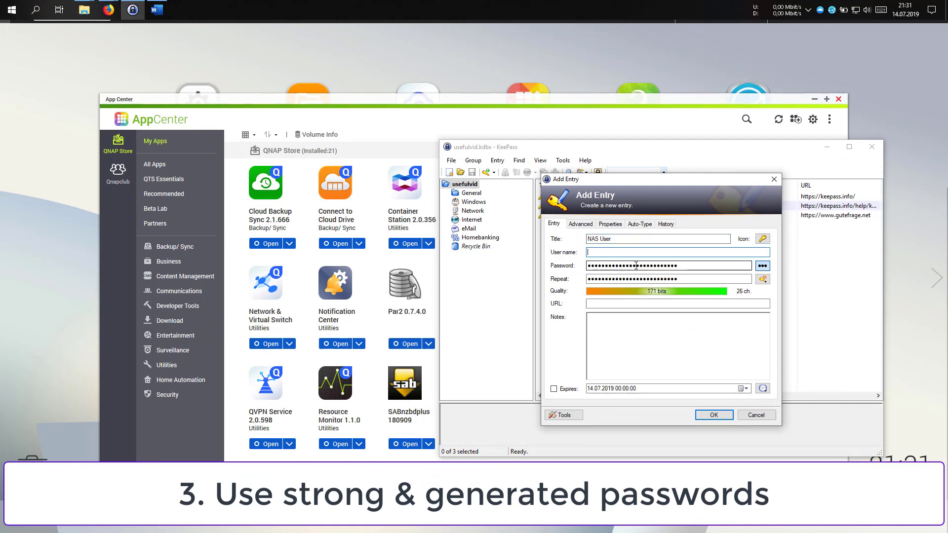
type("usefulvid")
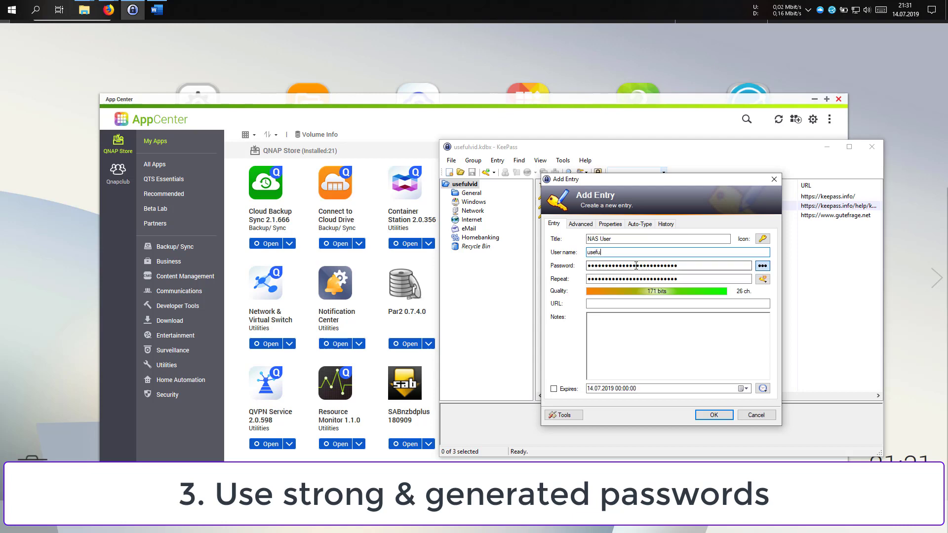
left_click(763, 266)
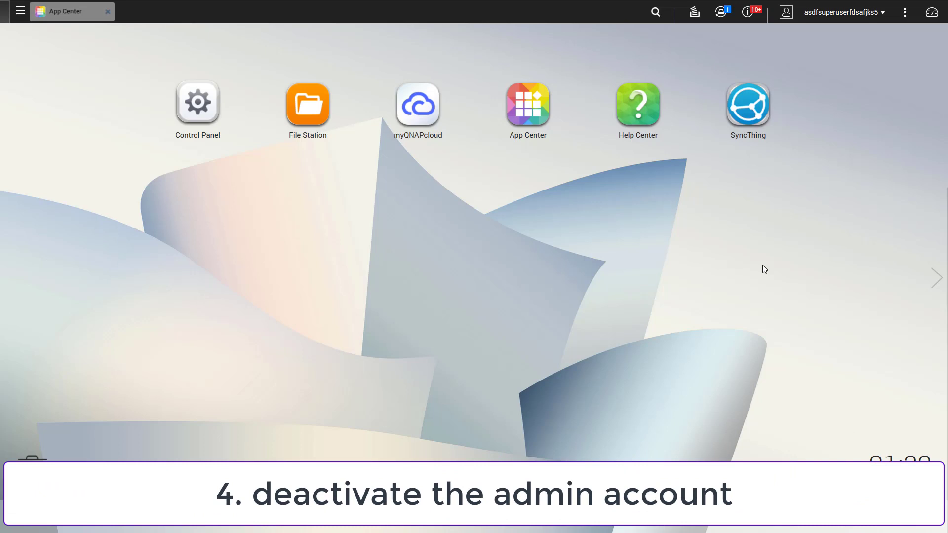
Step: Start a new user in Control Panel > Users > Create a User and enter the username
left_click(218, 105)
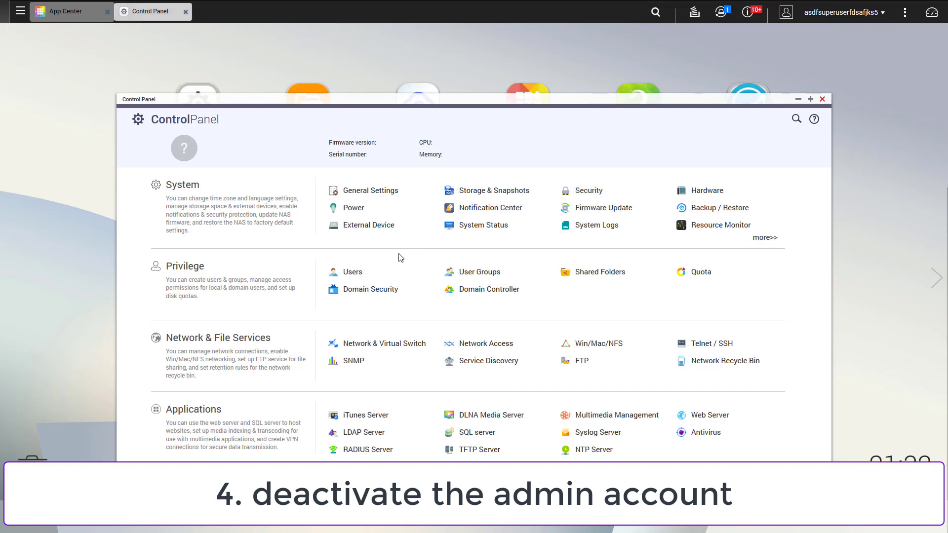
left_click(354, 272)
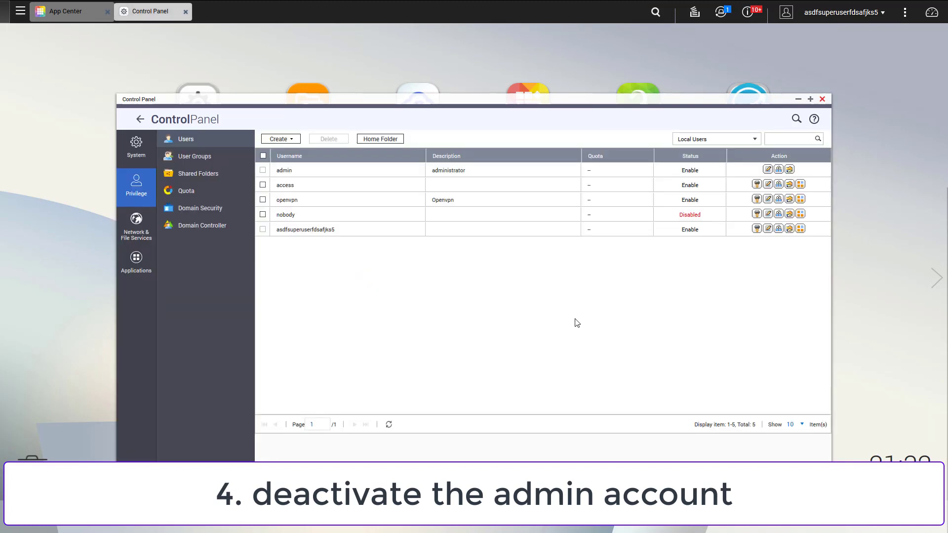
left_click(280, 140)
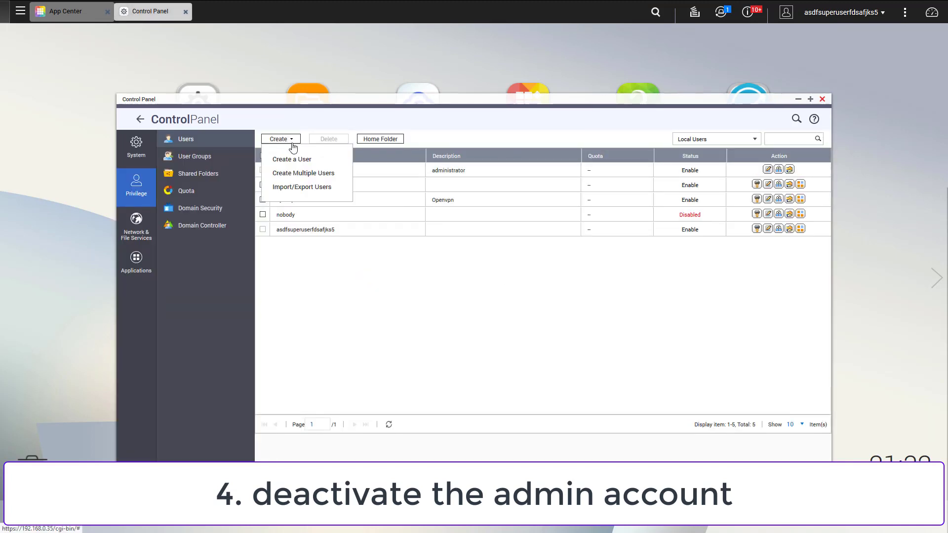
left_click(295, 159)
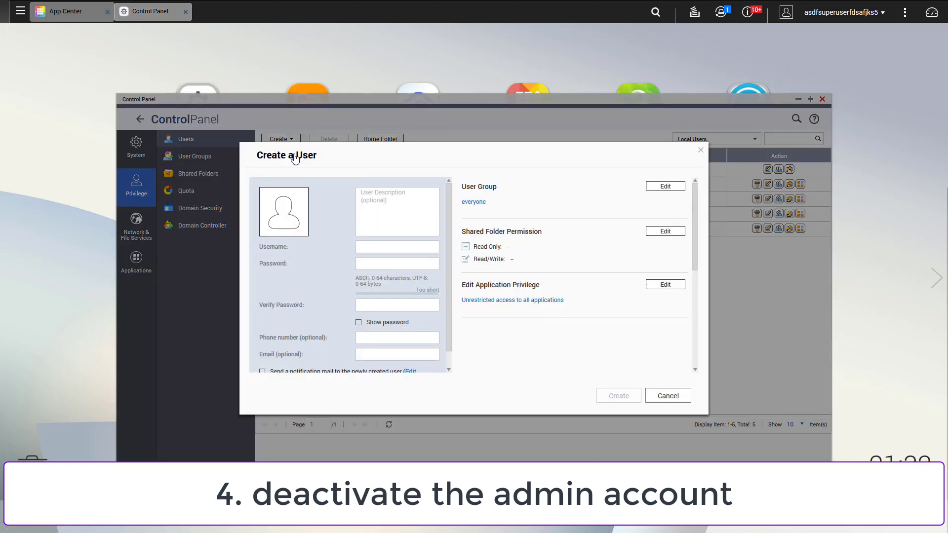
left_click(388, 230)
type("usefulvid")
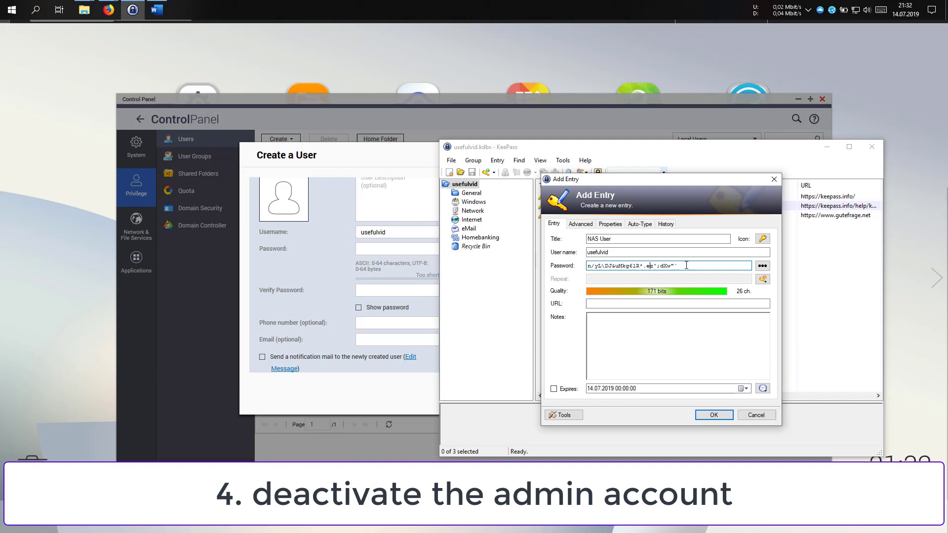
Step: Paste the generated password into both password fields, add the administrators group, and create the user
key("ctrl+a")
left_click(366, 248)
key("ctrl+v")
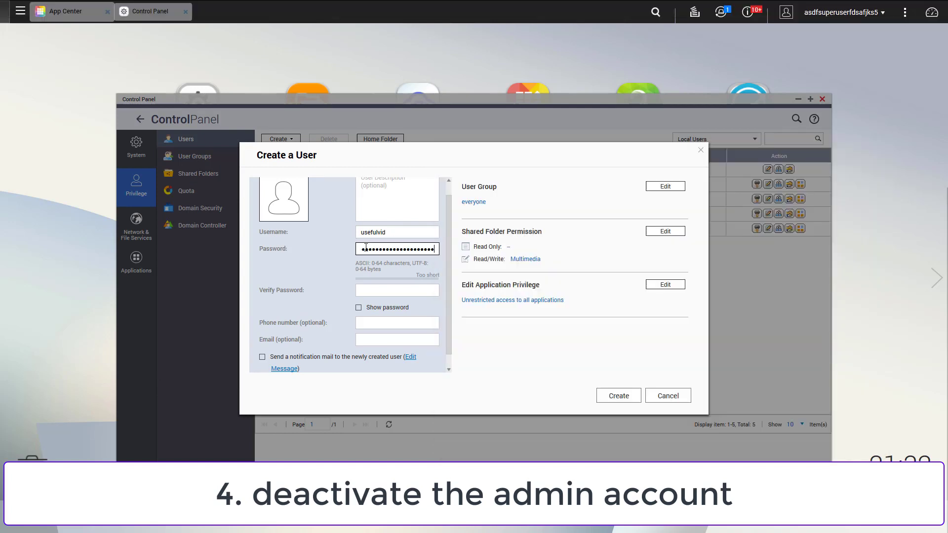
left_click(393, 291)
key("ctrl+v")
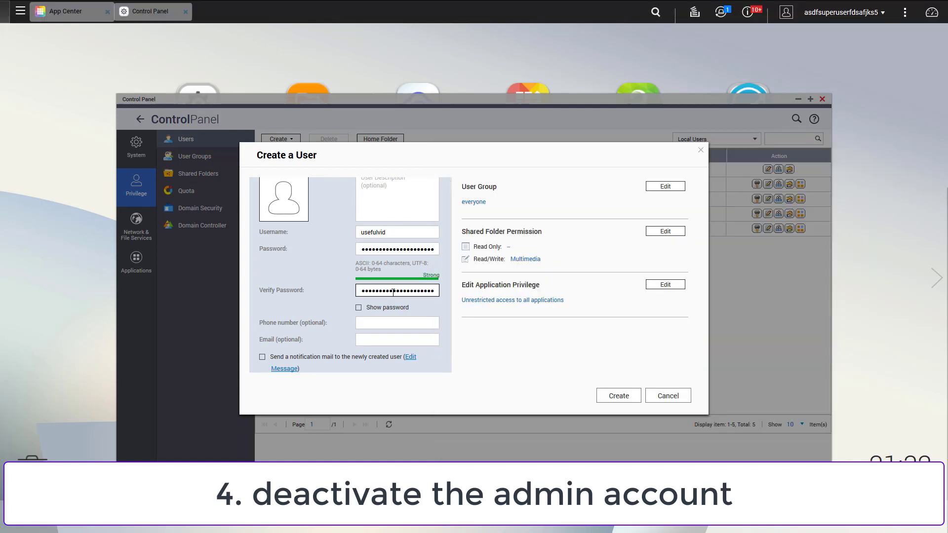
scroll(393, 291, "up", 1)
left_click(665, 186)
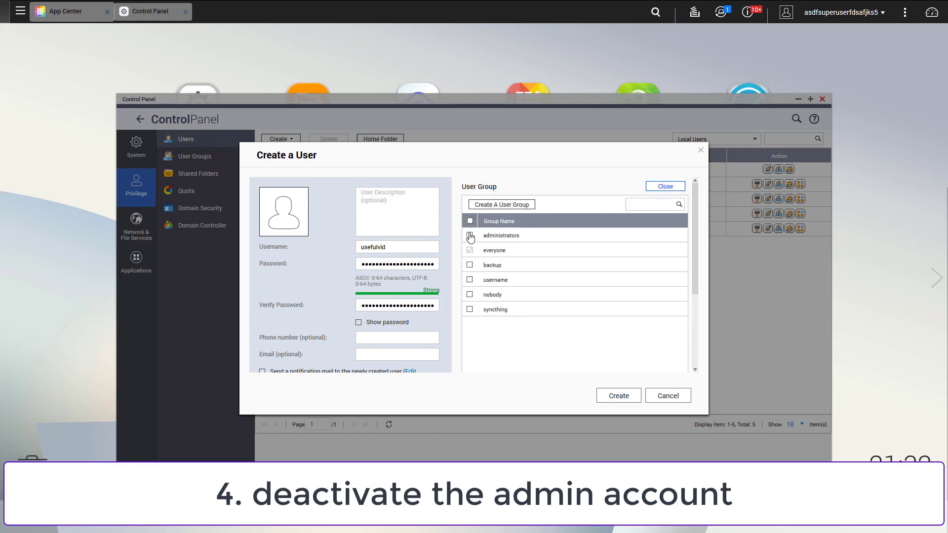
left_click(469, 236)
left_click(605, 393)
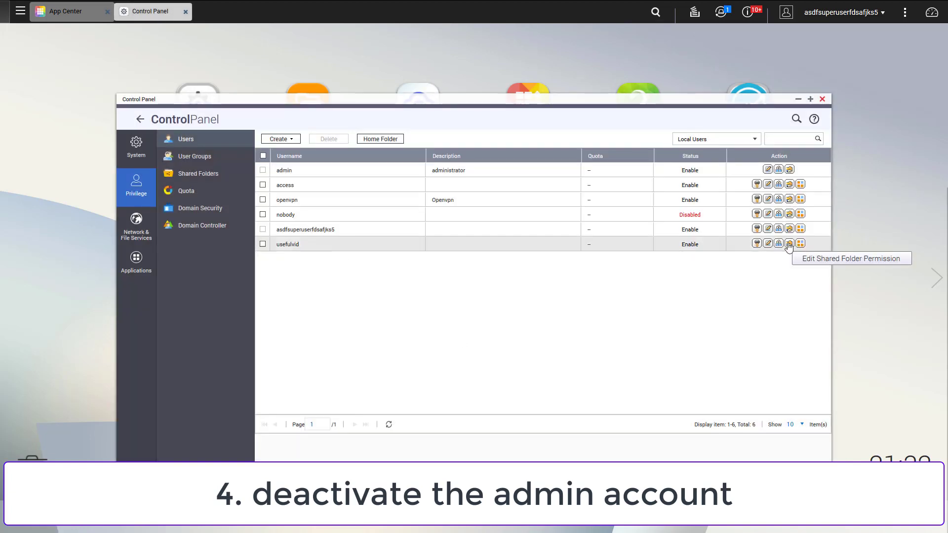
Step: Grant read/write on Cagla, CanonMB, Container, Download, Frederik, GO-PROJECT, Hetzner, MicroSD and Musik
left_click(789, 244)
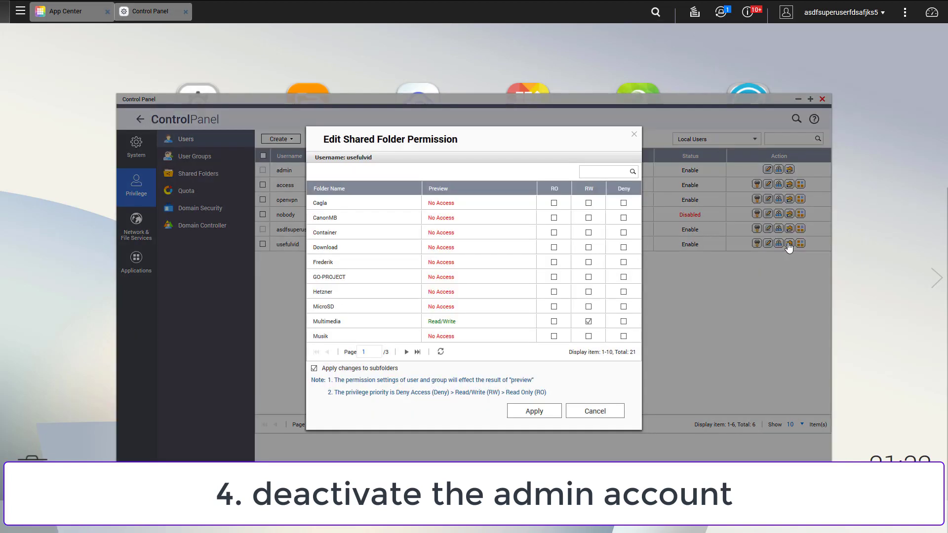
left_click(588, 203)
left_click(589, 218)
left_click(589, 232)
left_click(588, 247)
left_click(589, 262)
left_click(589, 277)
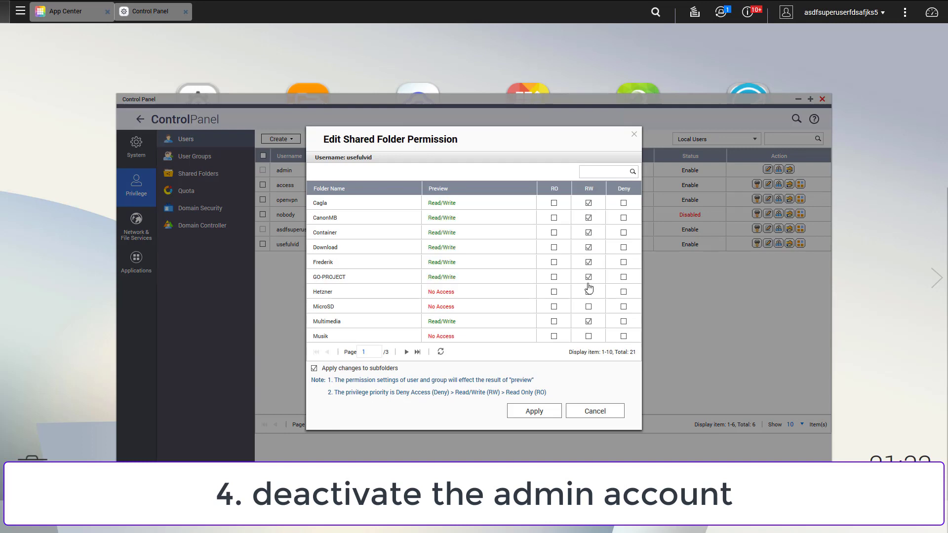
left_click(588, 292)
left_click(589, 306)
left_click(589, 336)
Step: Grant read/write on the remaining folders, including Pictures and scripts, apply, and show application privileges
left_click(407, 351)
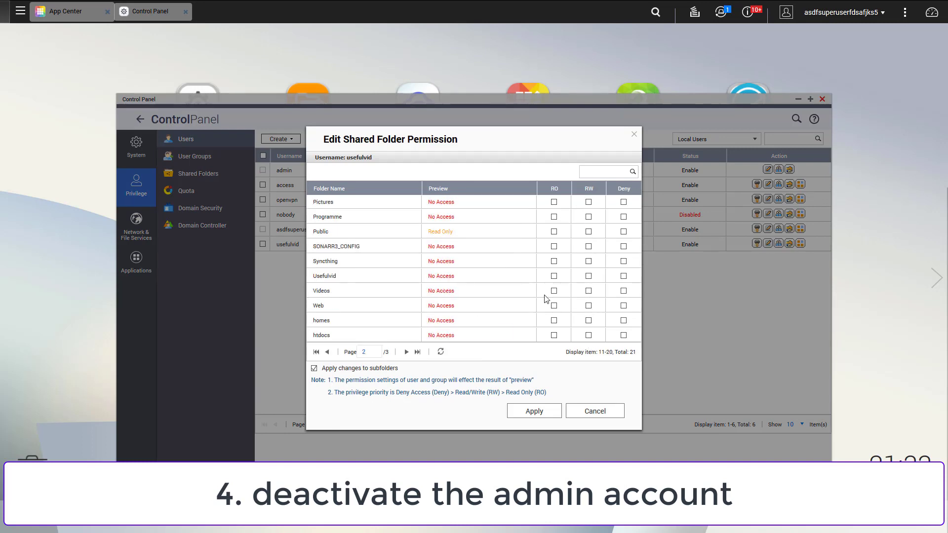
left_click(589, 202)
left_click(589, 217)
left_click(588, 232)
left_click(588, 247)
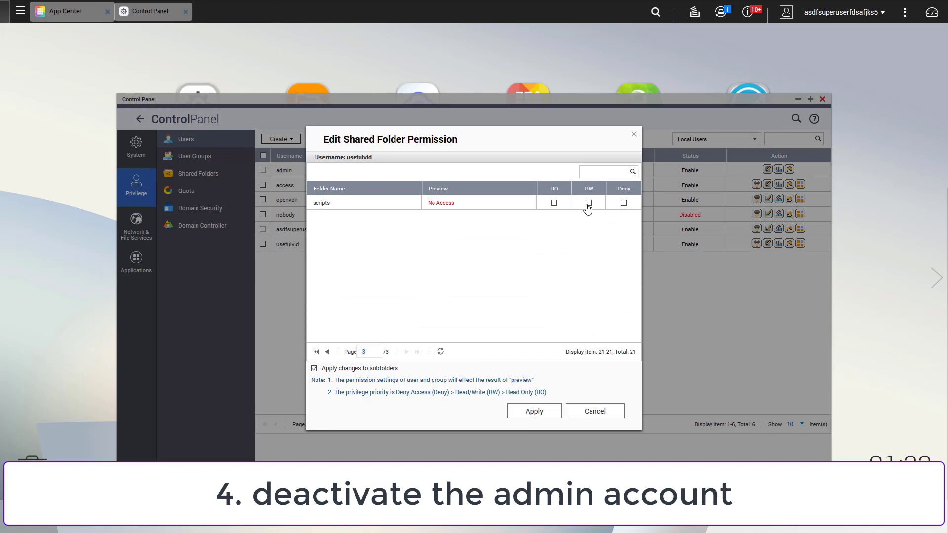
left_click(588, 204)
left_click(537, 412)
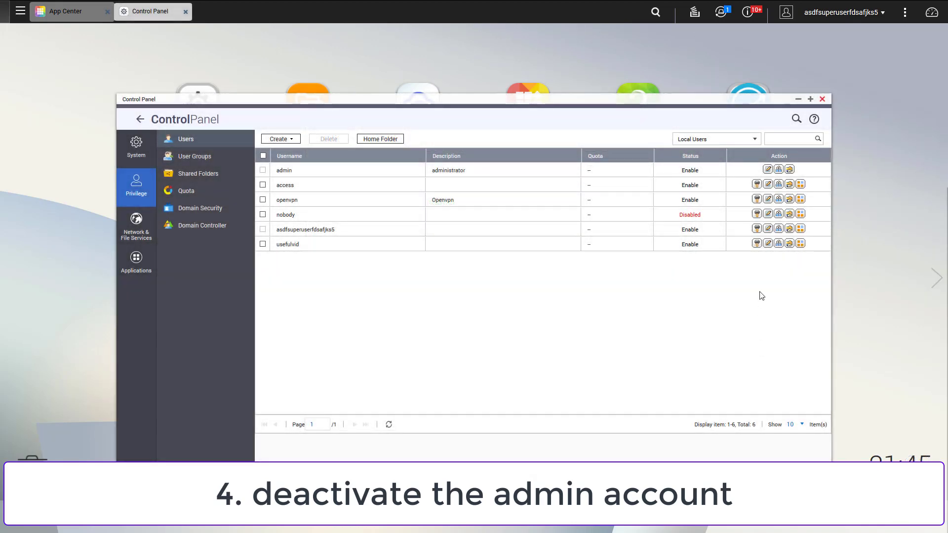
left_click(800, 244)
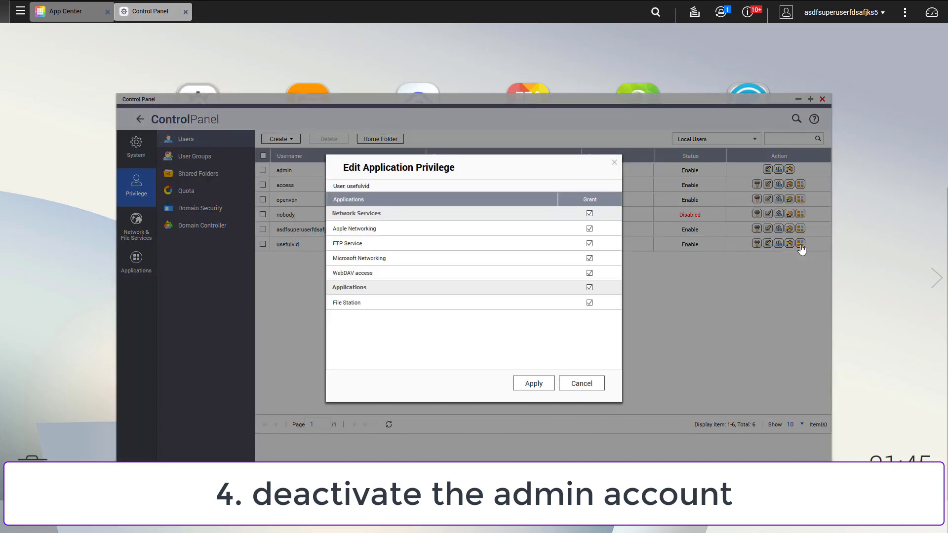
Step: Dismiss application privileges and disable the built-in admin account immediately via its profile
left_click(598, 387)
left_click(768, 169)
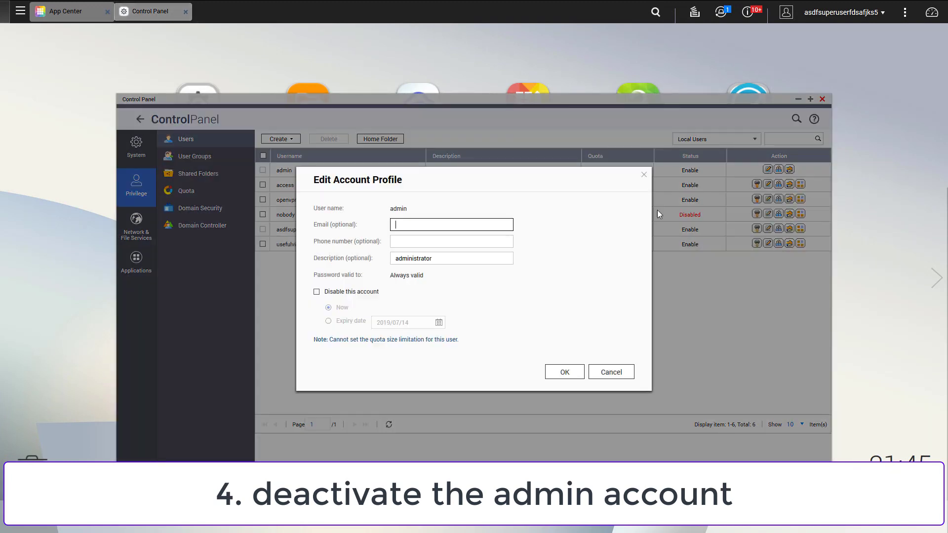
left_click(356, 292)
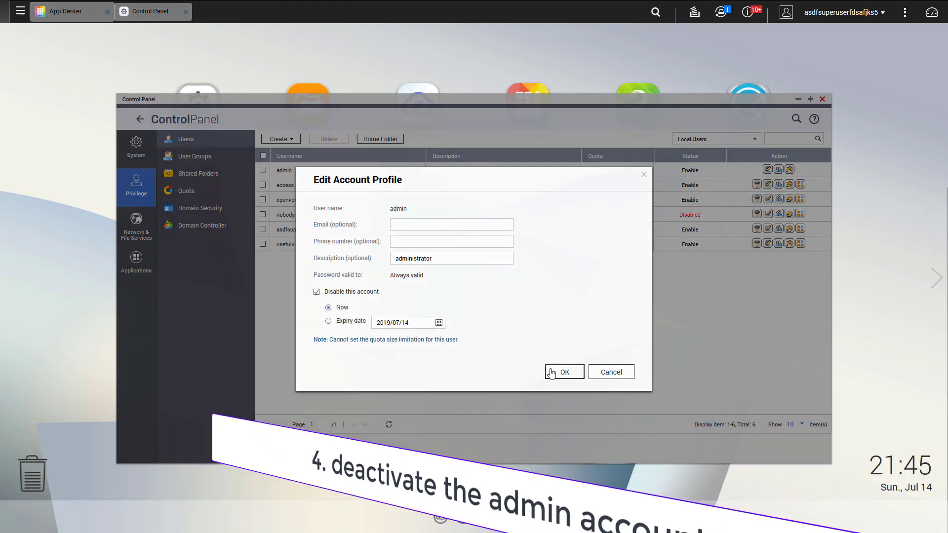
left_click(550, 373)
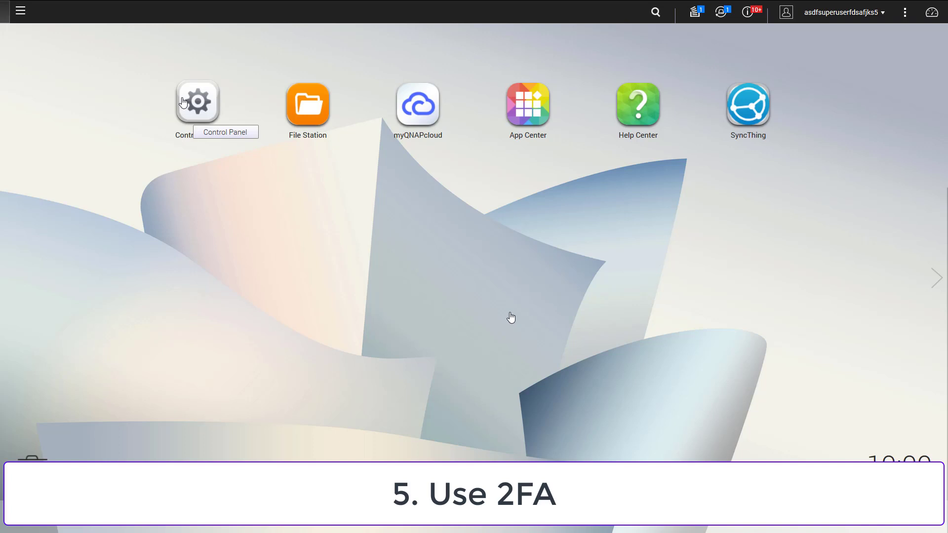
Step: Sync the NAS time to the computer's time under General Settings > Time, then open the account menu
left_click(183, 102)
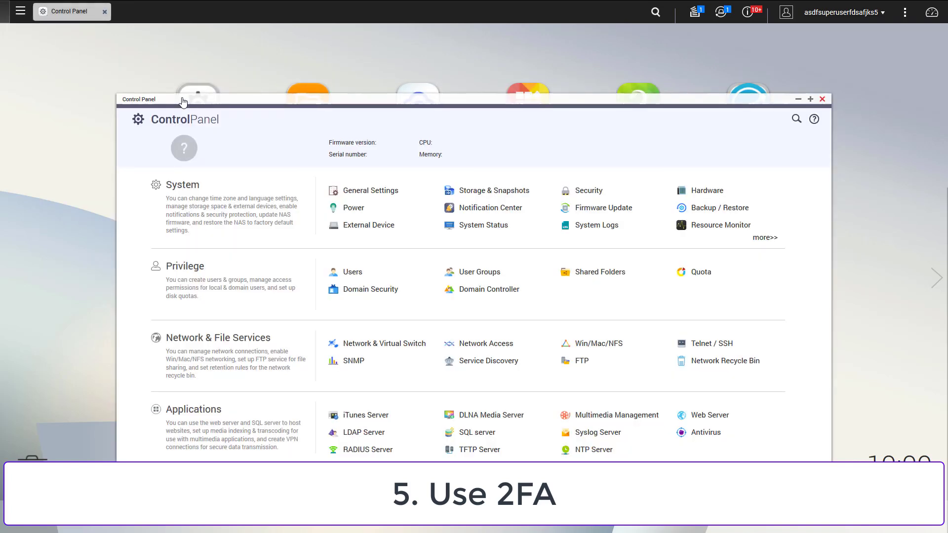
left_click(385, 191)
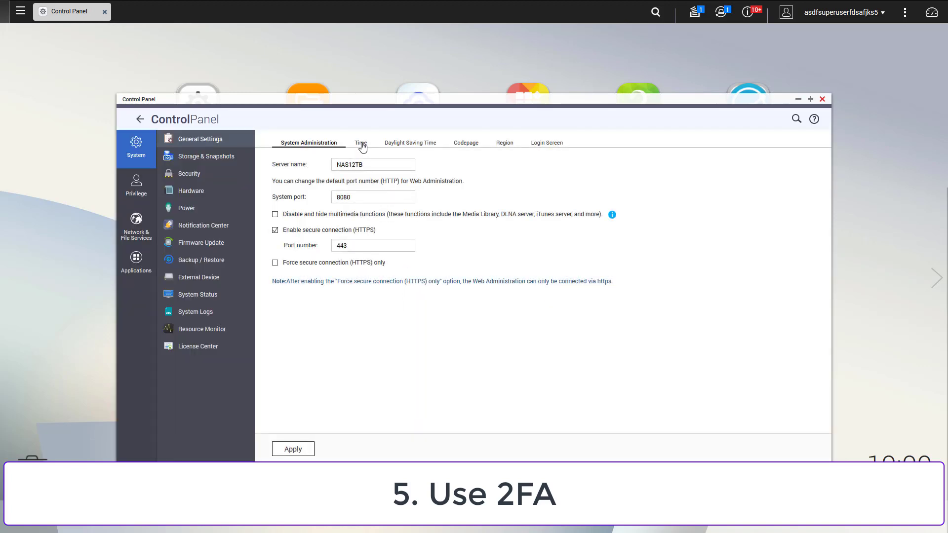
left_click(362, 144)
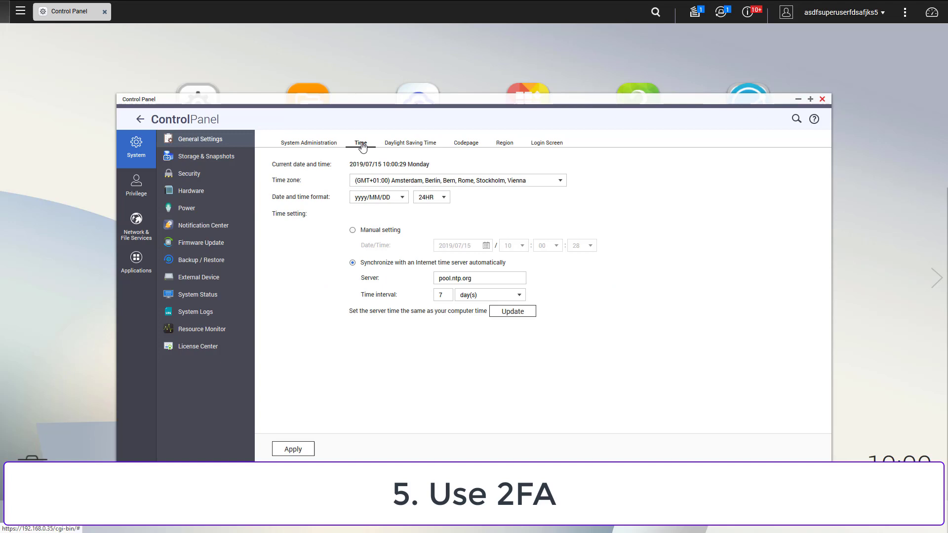
left_click(511, 315)
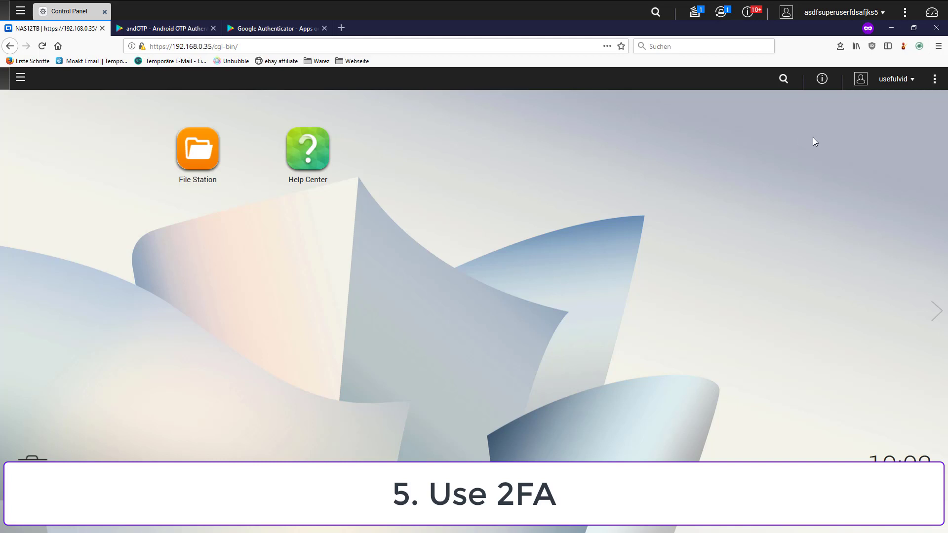
left_click(907, 79)
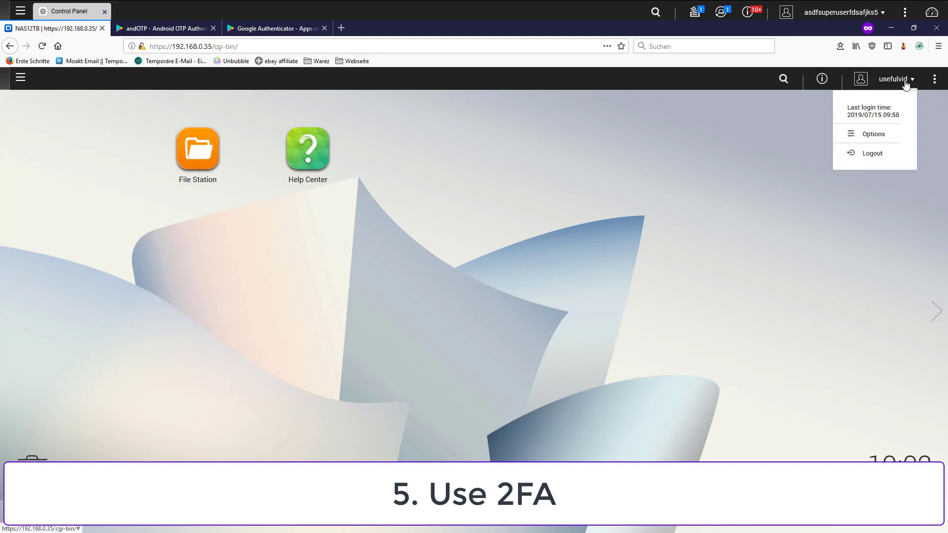
Step: Begin 2-step verification setup and verify the authenticator app's security code
left_click(880, 139)
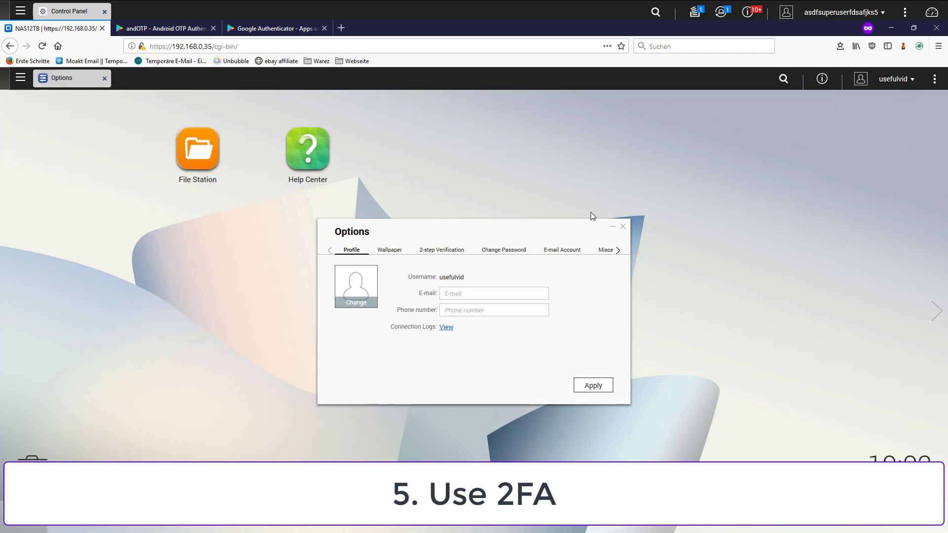
left_click(457, 253)
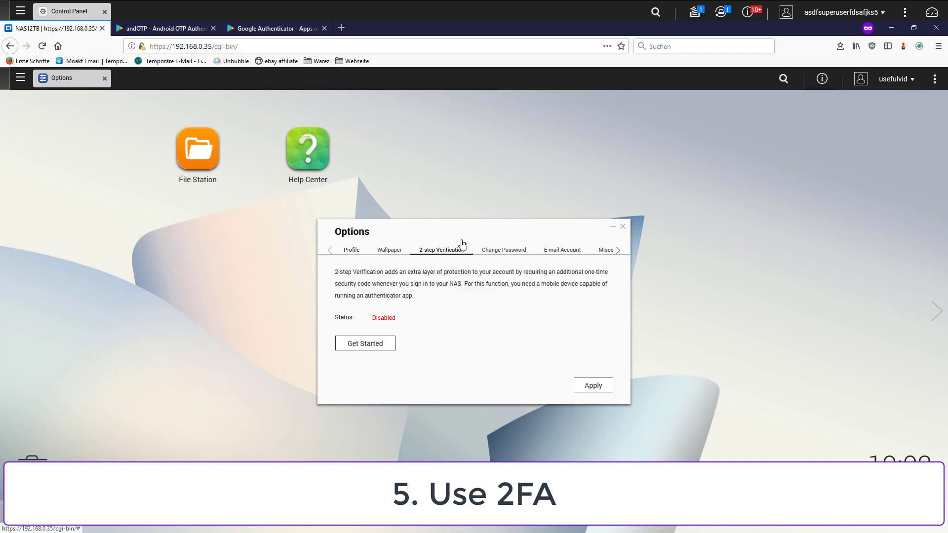
left_click(388, 345)
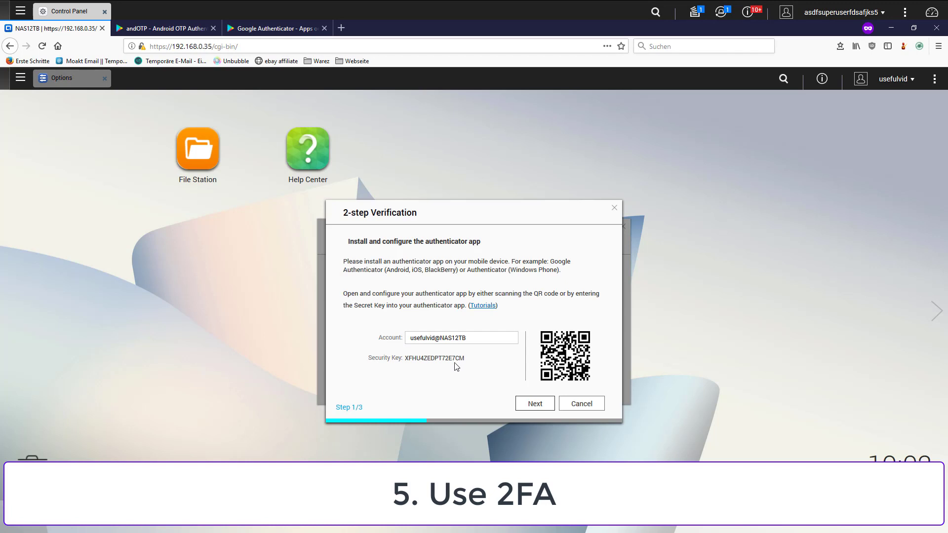
left_click(534, 403)
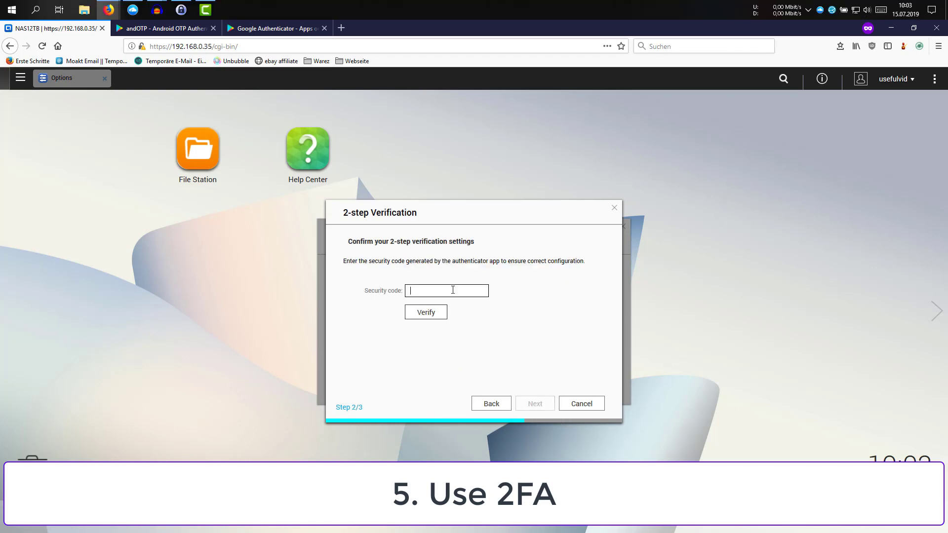
left_click(438, 316)
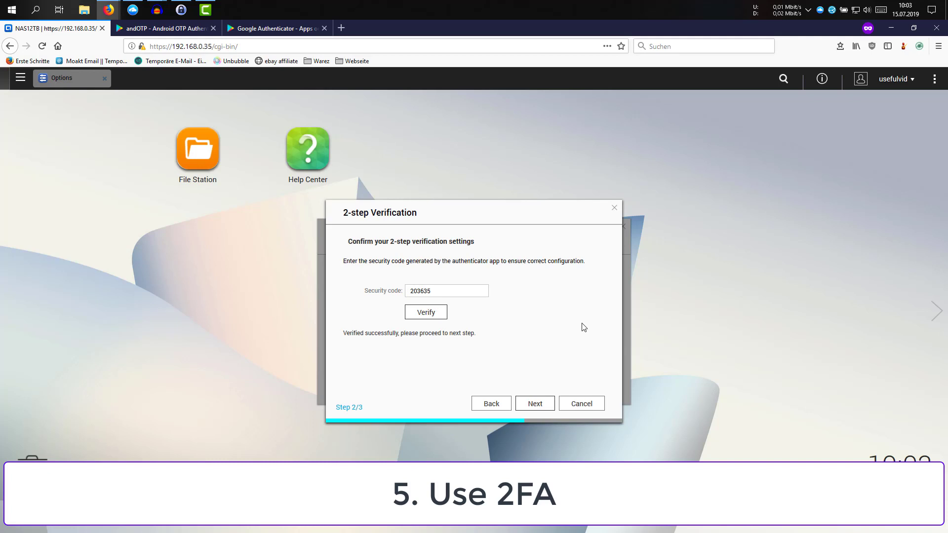
left_click(525, 406)
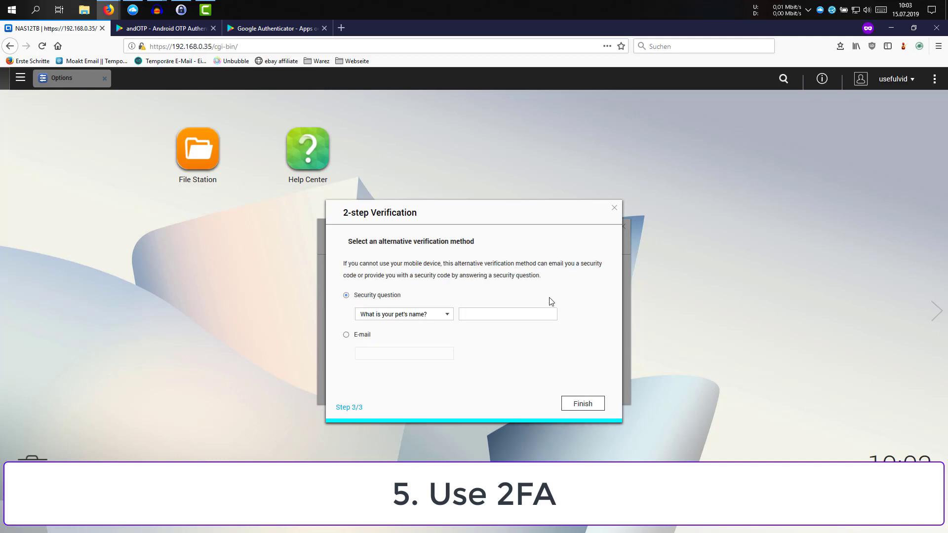
Step: Set a custom backup security question with a pasted answer, finish setup, and sign back in
left_click(427, 316)
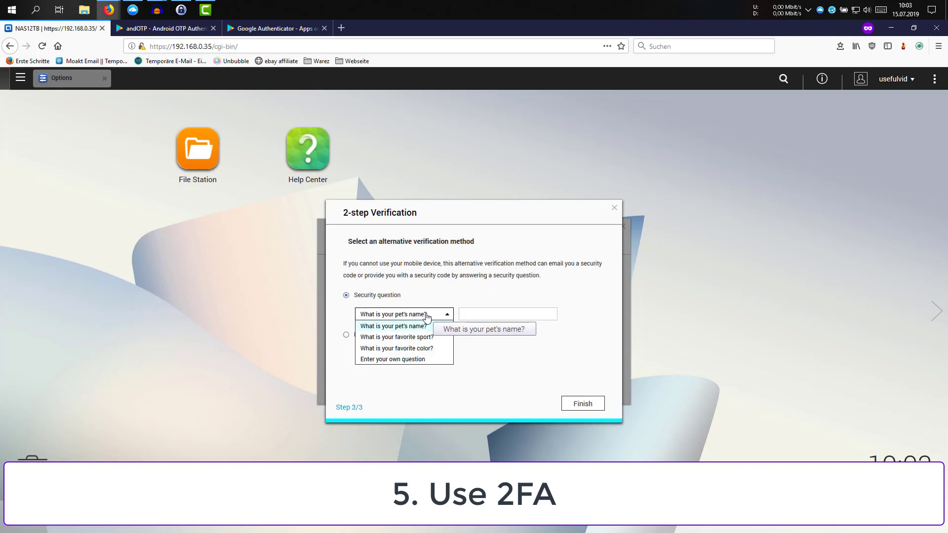
left_click(425, 359)
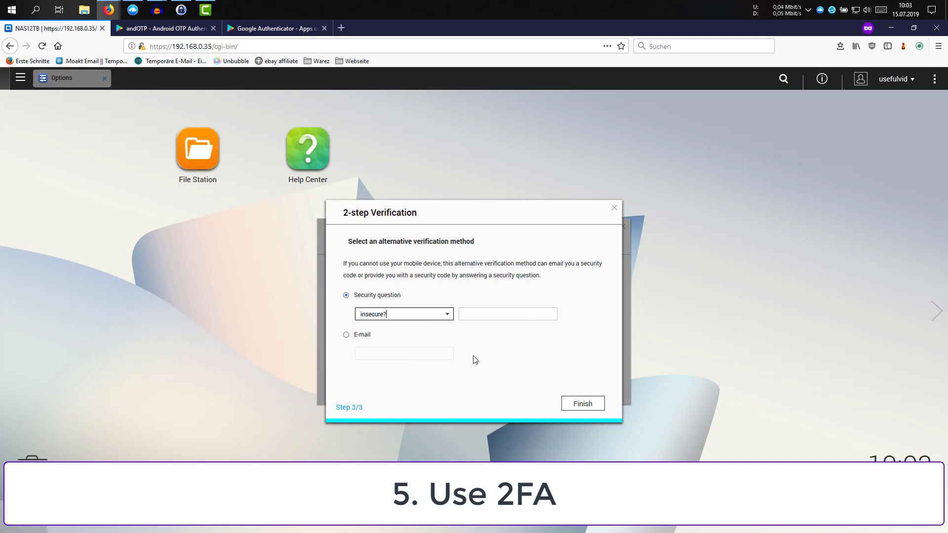
left_click(499, 314)
key("ctrl+v")
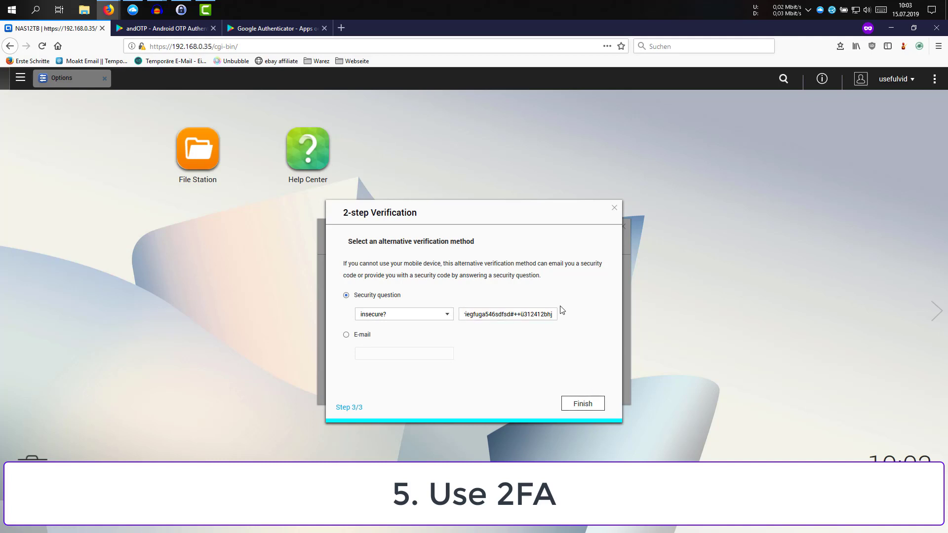
key("Return")
key("ctrl+alt+a")
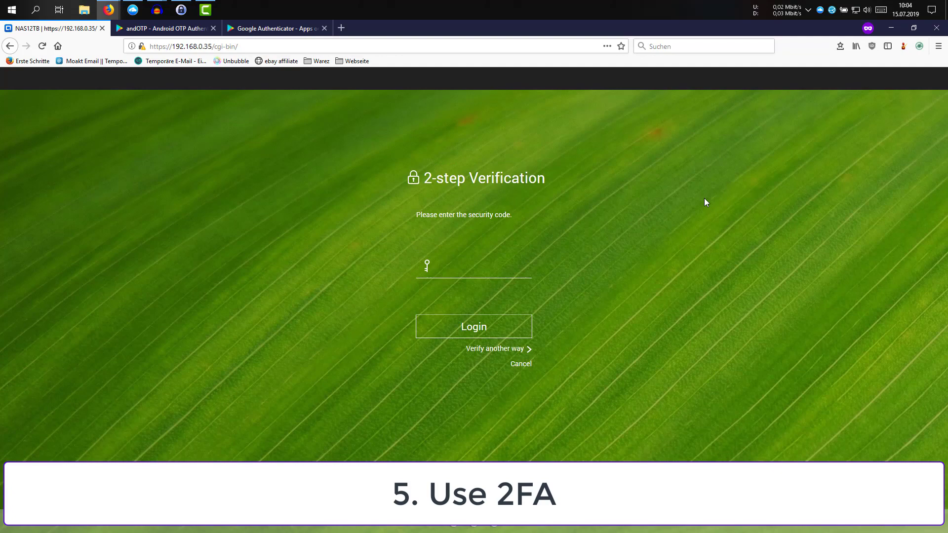
Step: Log in with the one-time code and apply the web administration settings in General Settings
left_click(489, 317)
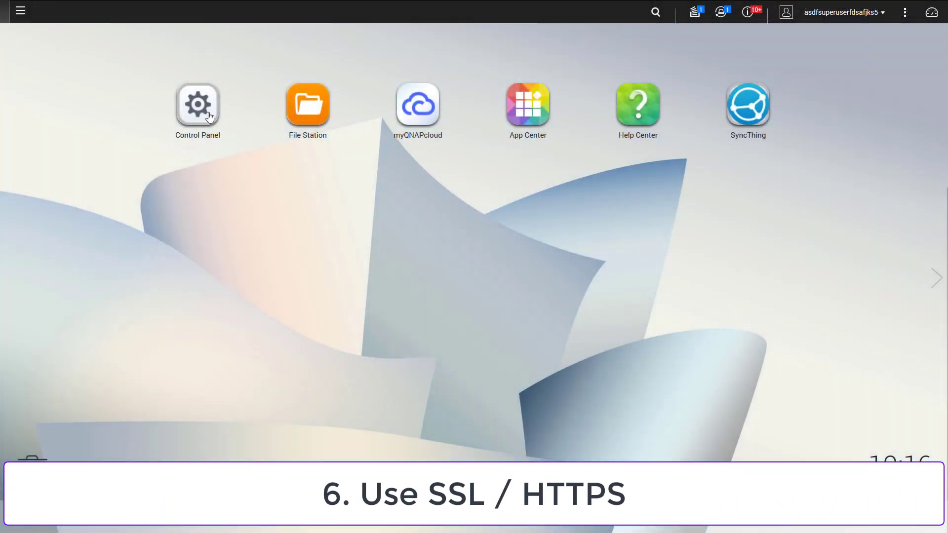
left_click(207, 114)
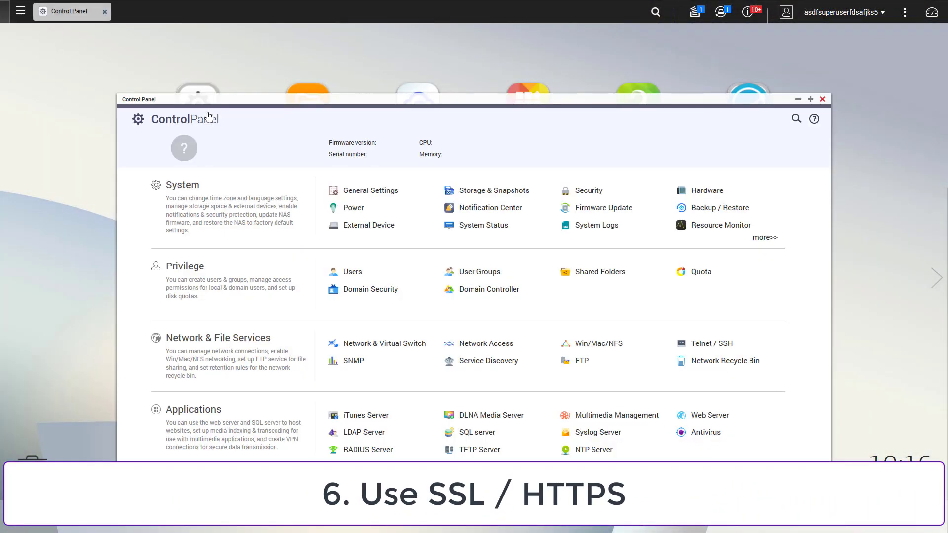
left_click(371, 192)
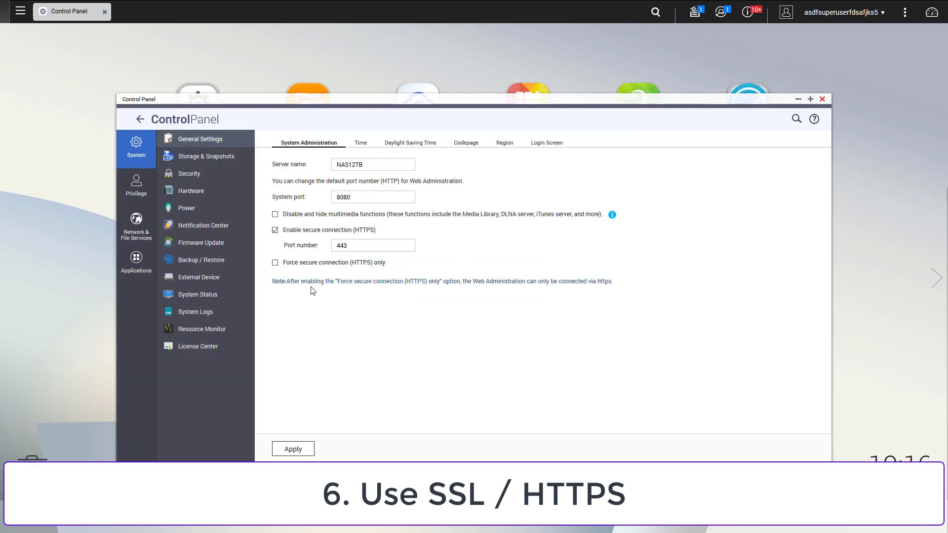
left_click(293, 450)
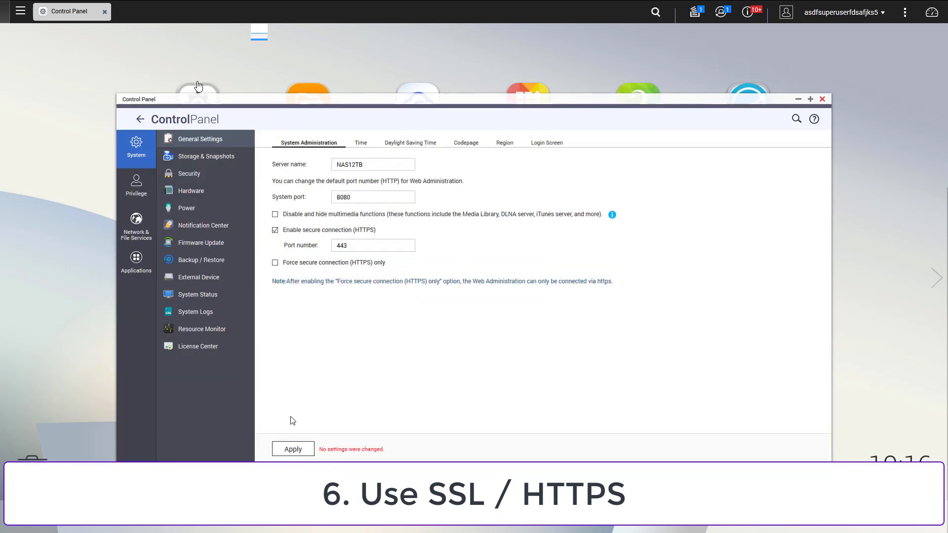
Step: Reload the NAS admin page address and confirm leaving the current page
mouse_move(188, 9)
left_click_drag(150, 27, 250, 27)
key("End")
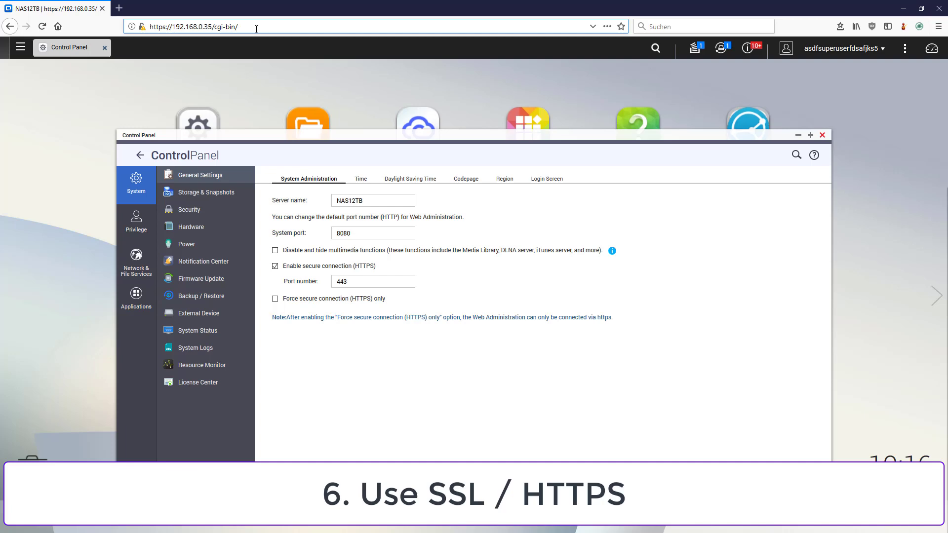
key("BackSpace")
type("/")
key("Return")
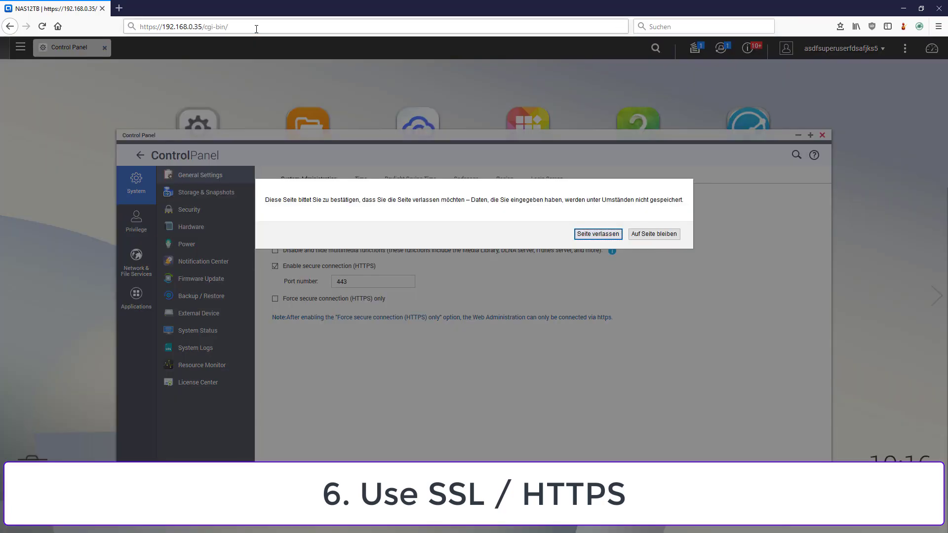
left_click(598, 234)
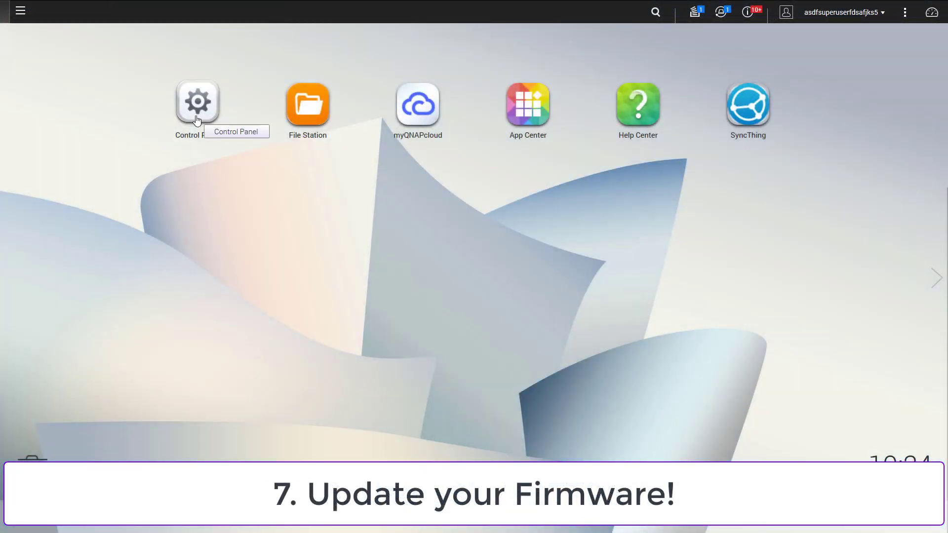
Step: Run a Live Update check and confirm firmware 4.3.6.0993 is up to date
left_click(197, 119)
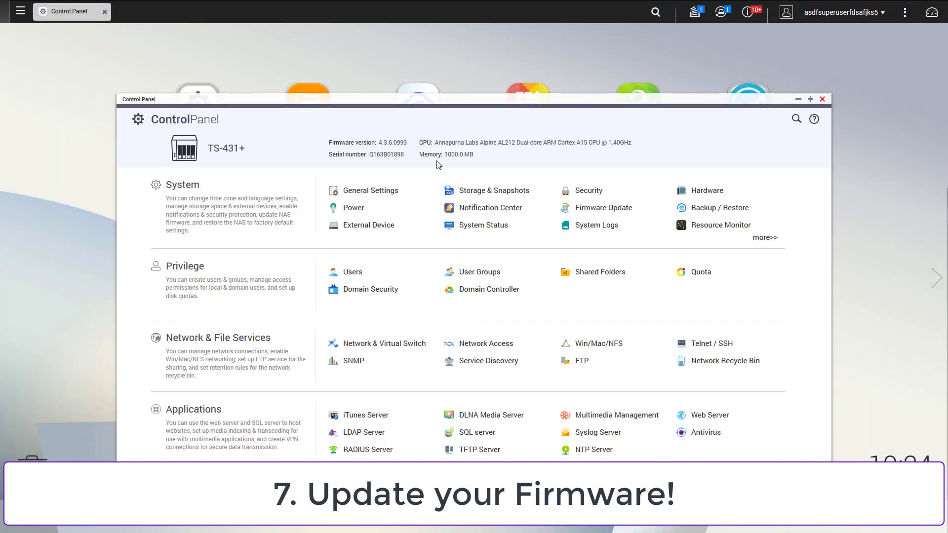
left_click(604, 208)
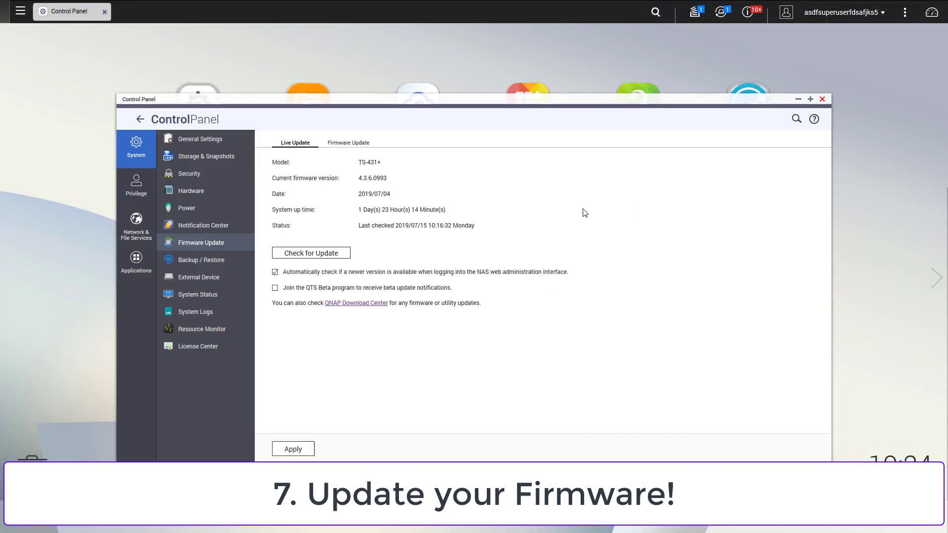
left_click(340, 252)
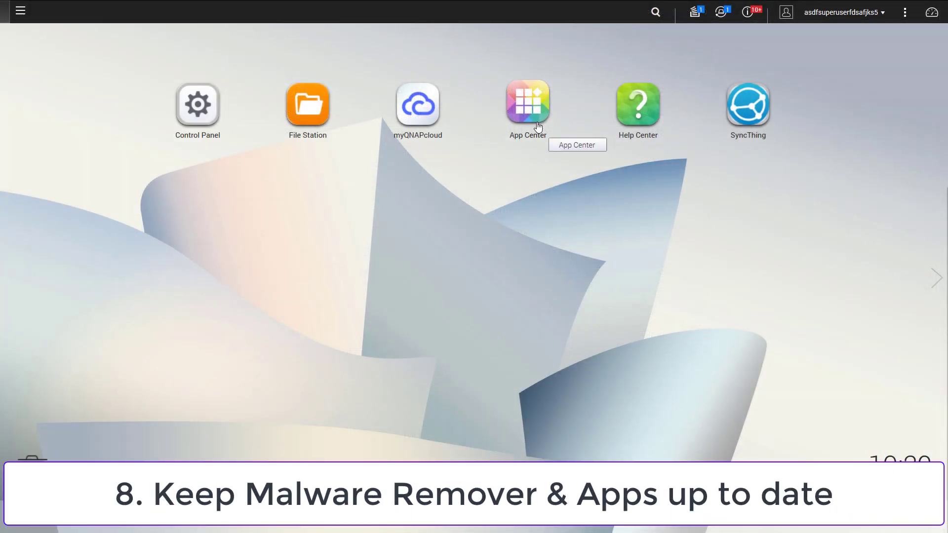
Step: Review Malware Remover 3.4.1 details in App Center and refresh installed apps for updates
left_click(538, 127)
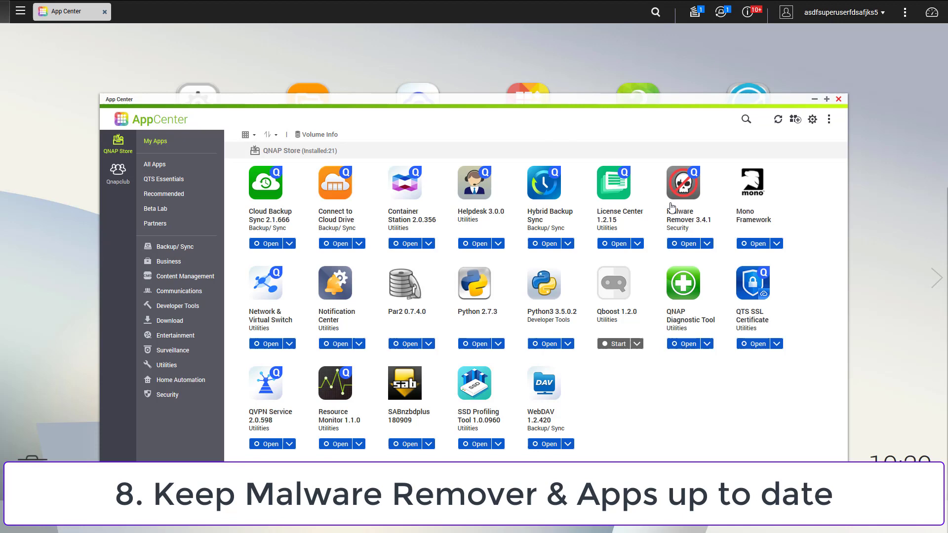
left_click(703, 198)
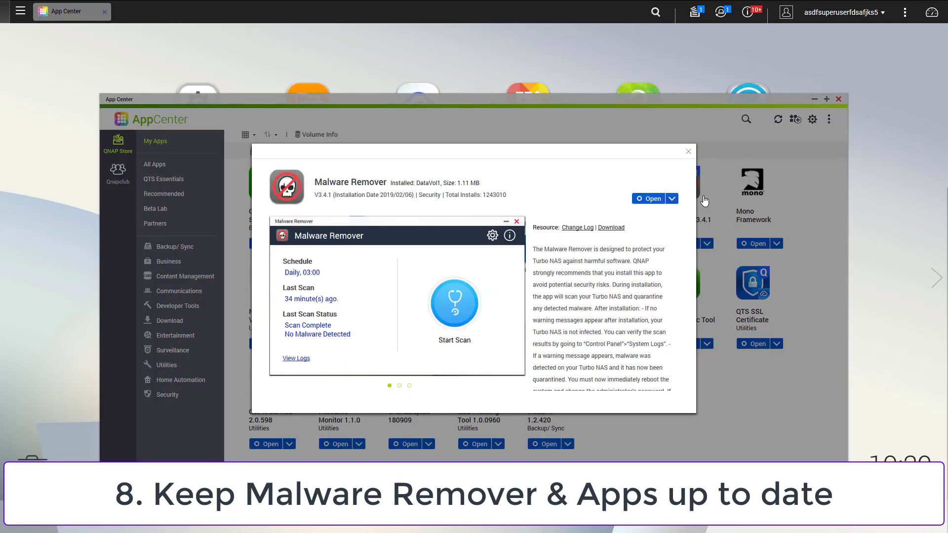
left_click(673, 198)
left_click(689, 152)
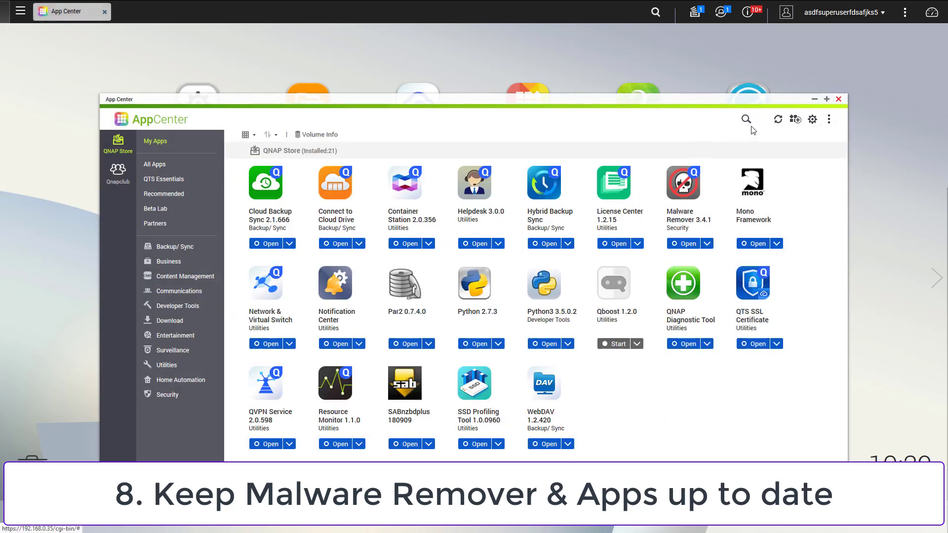
left_click(778, 120)
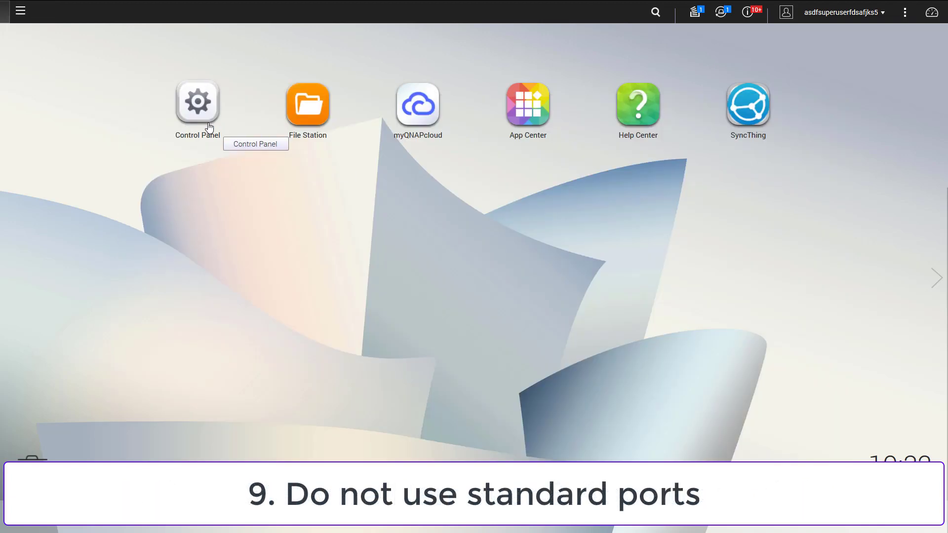
Step: Change the HTTPS port from 443 to 6547, force HTTPS-only, and reconnect on 6547
left_click(210, 128)
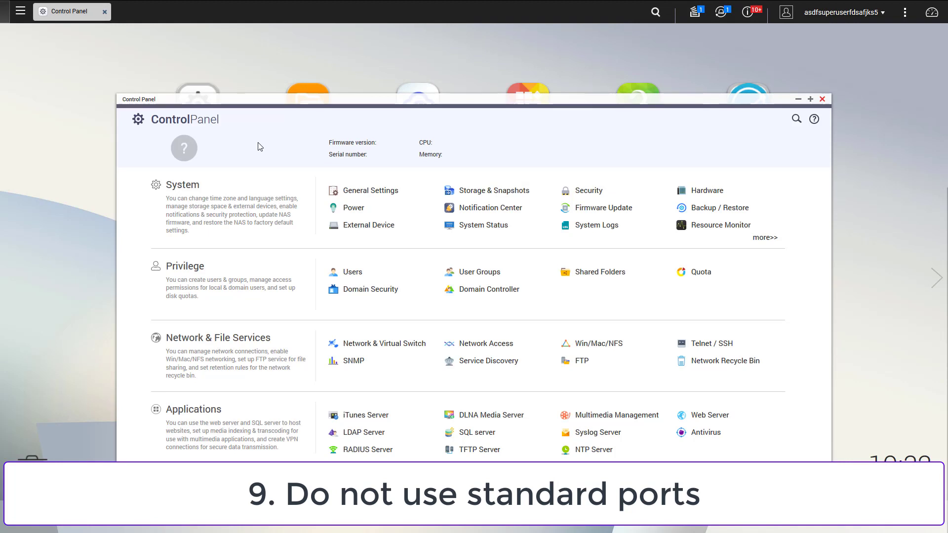
left_click(382, 186)
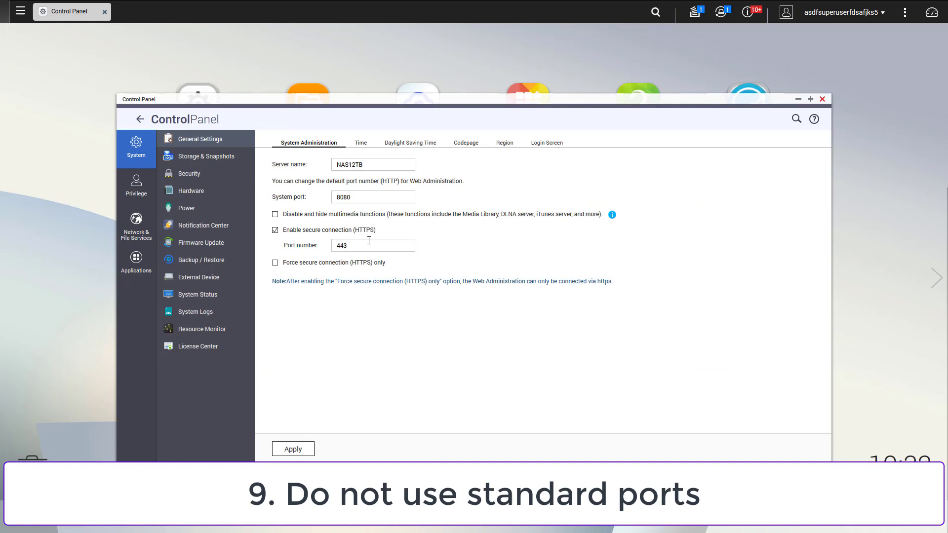
left_click_drag(369, 241, 335, 242)
type("6547")
left_click(304, 263)
left_click(296, 451)
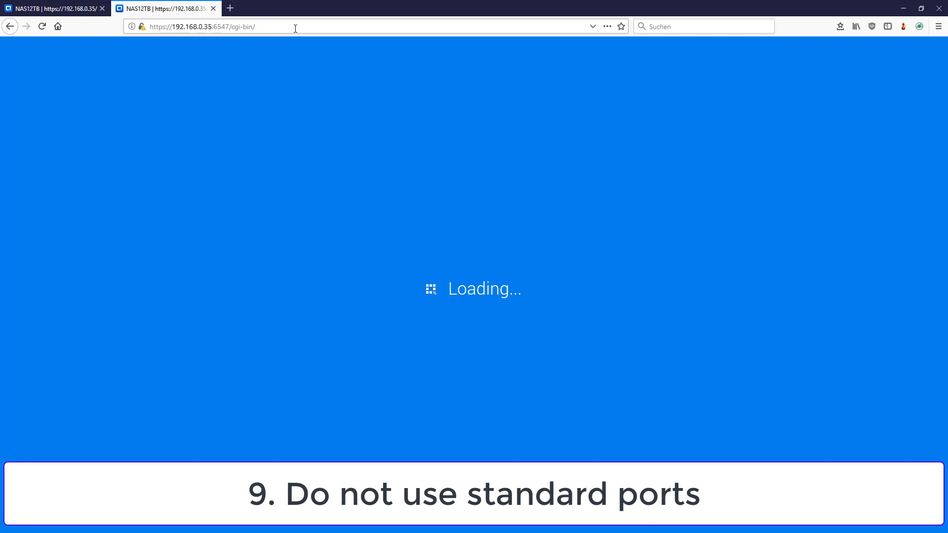
left_click(295, 28)
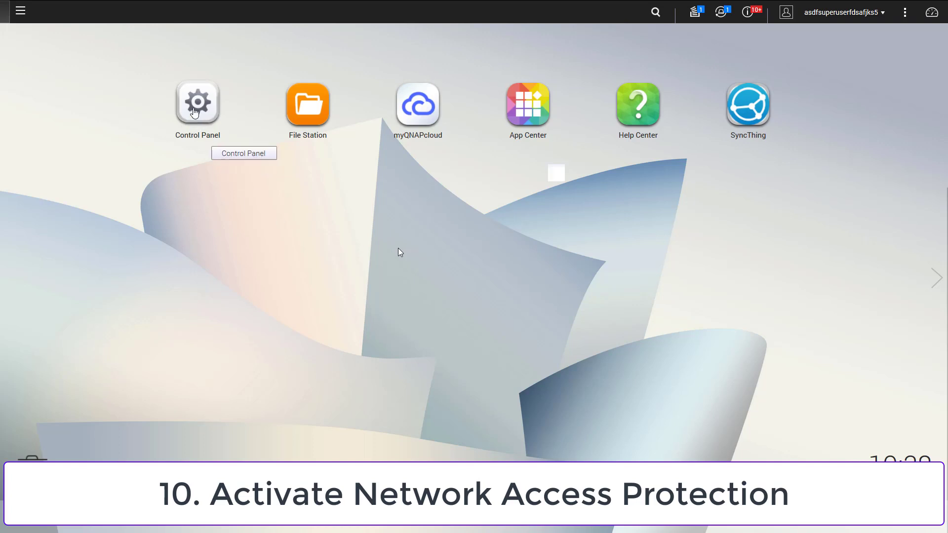
Step: Enable Network Access Protection in Control Panel's Security settings
left_click(196, 109)
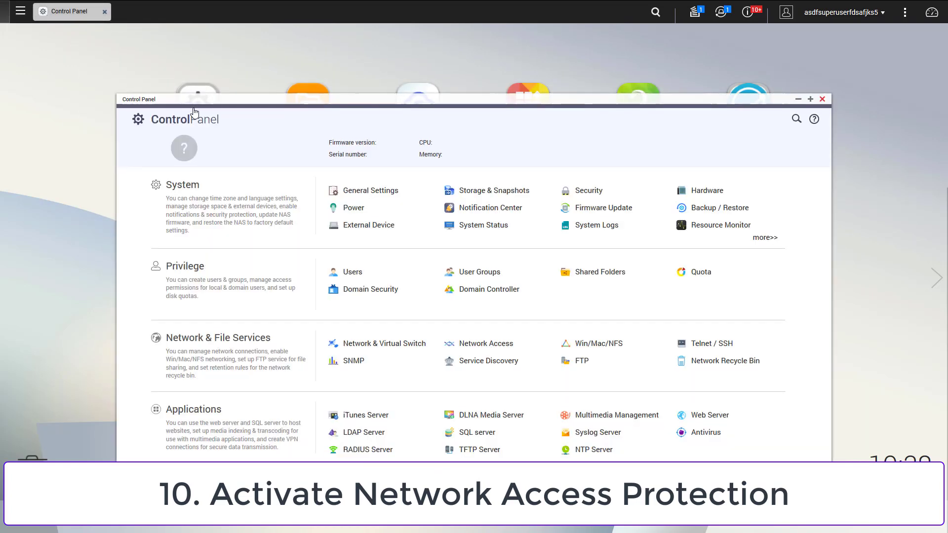
left_click(584, 191)
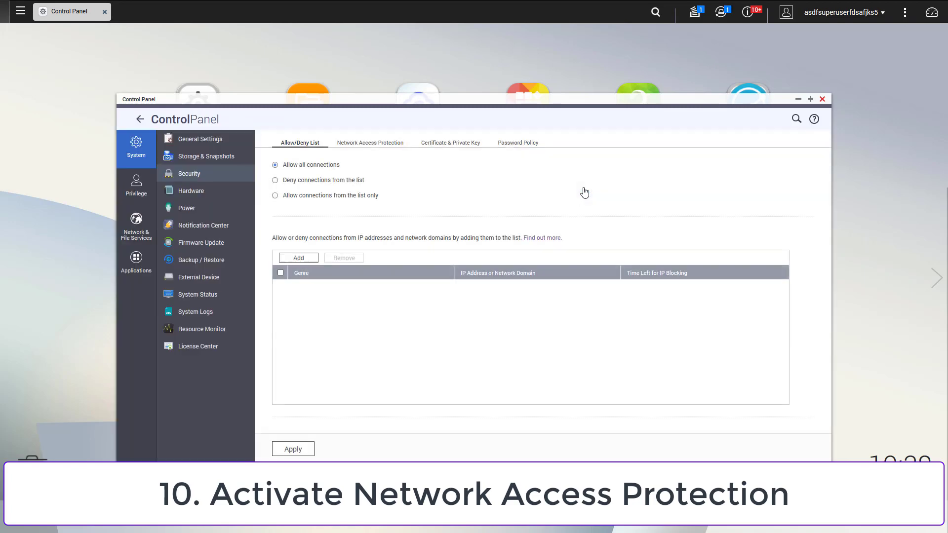
left_click(398, 144)
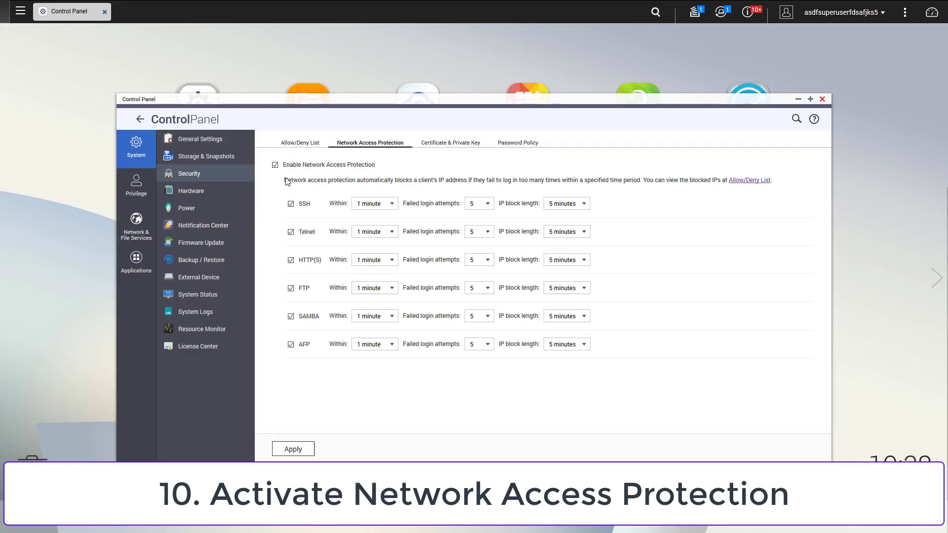
left_click(275, 165)
left_click(275, 166)
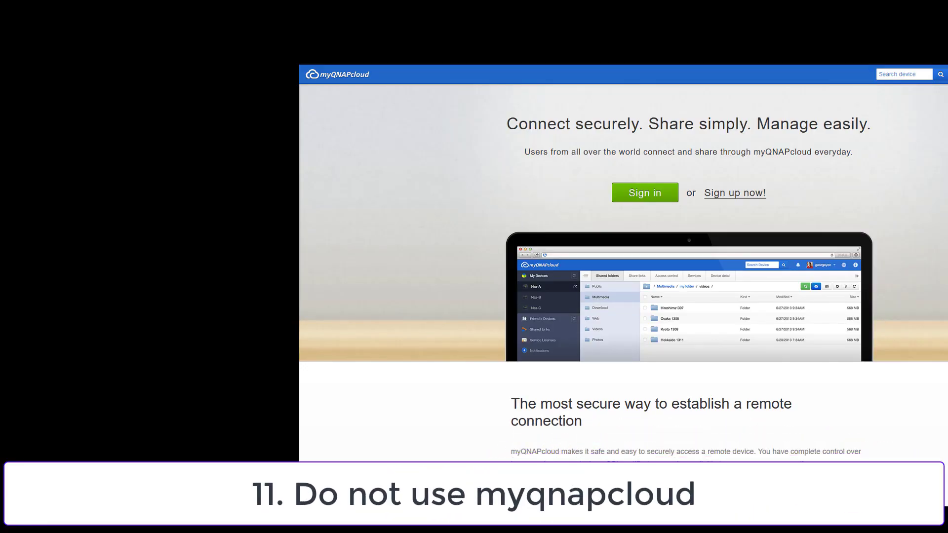
Step: Scroll the myQNAPcloud page past the Sign in banner to the secure remote connection section
scroll(624, 272, "down", 6)
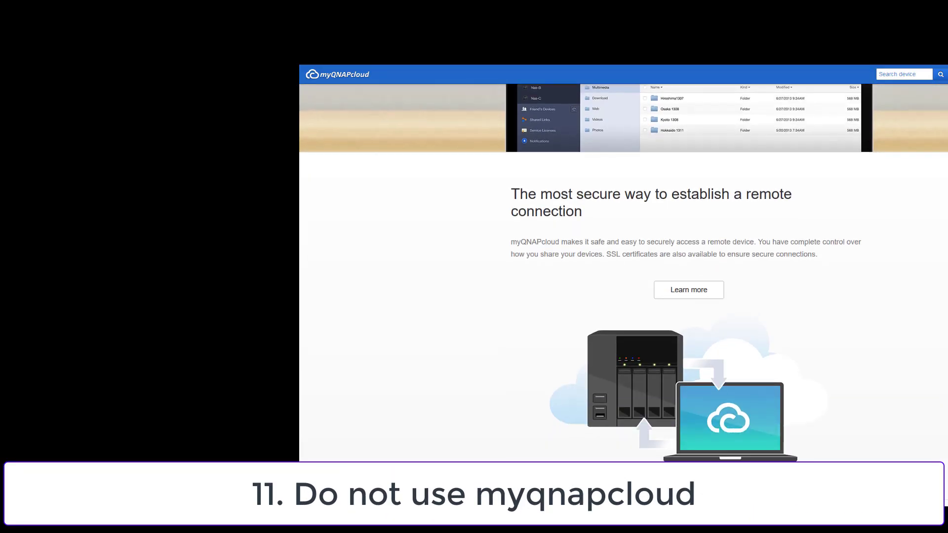
scroll(624, 272, "down", 10)
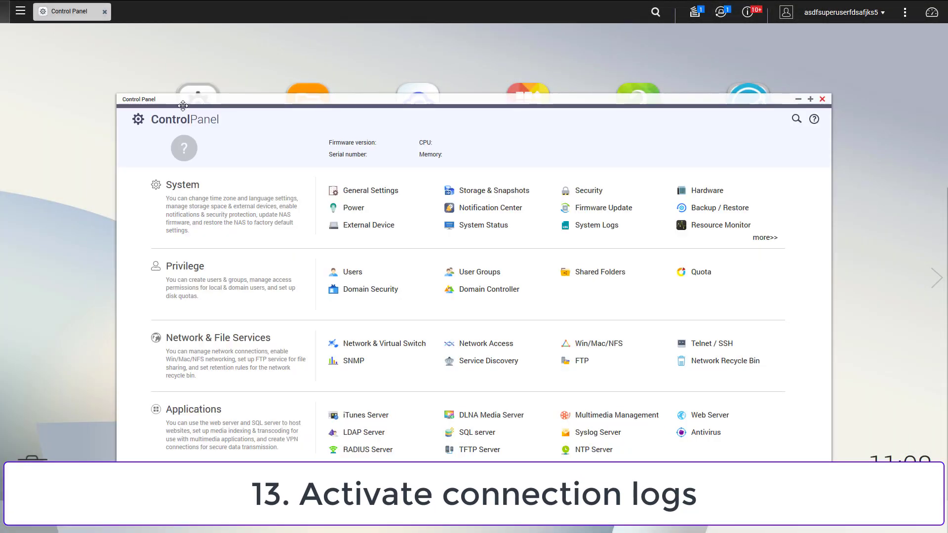
Step: Start System Connection Logs for all connection types, archiving at 10,000 entries
left_click(616, 232)
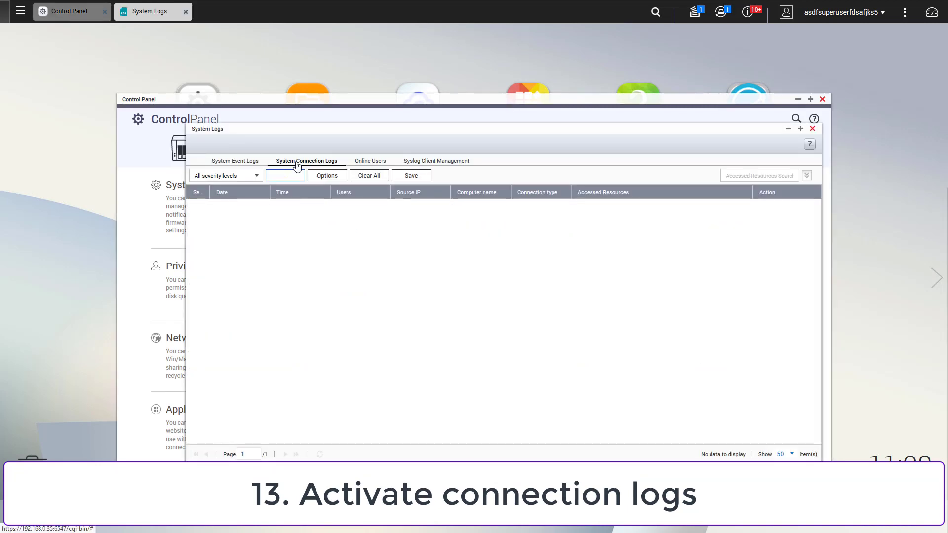
left_click(337, 176)
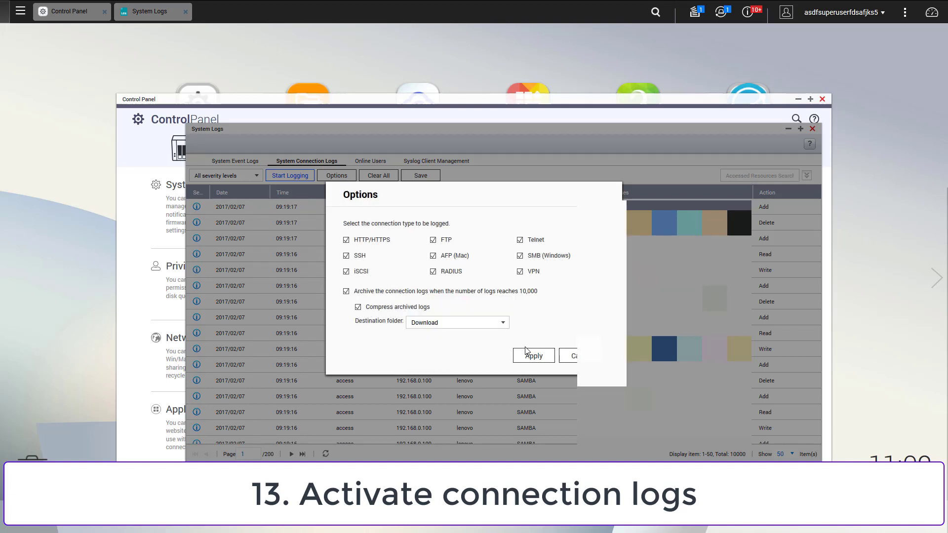
left_click(532, 358)
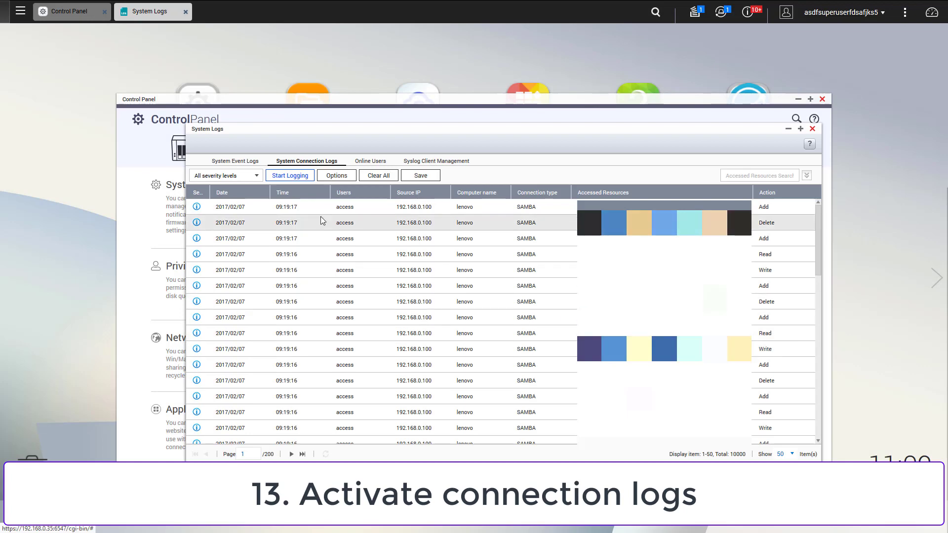
left_click(288, 175)
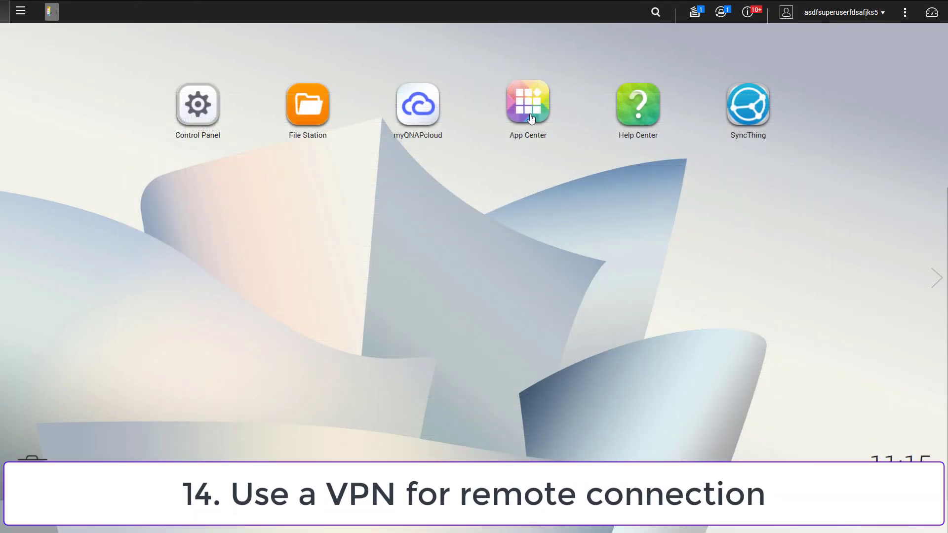
Step: Search App Center for 'qvpn' and launch the QVPN Service app
left_click(531, 119)
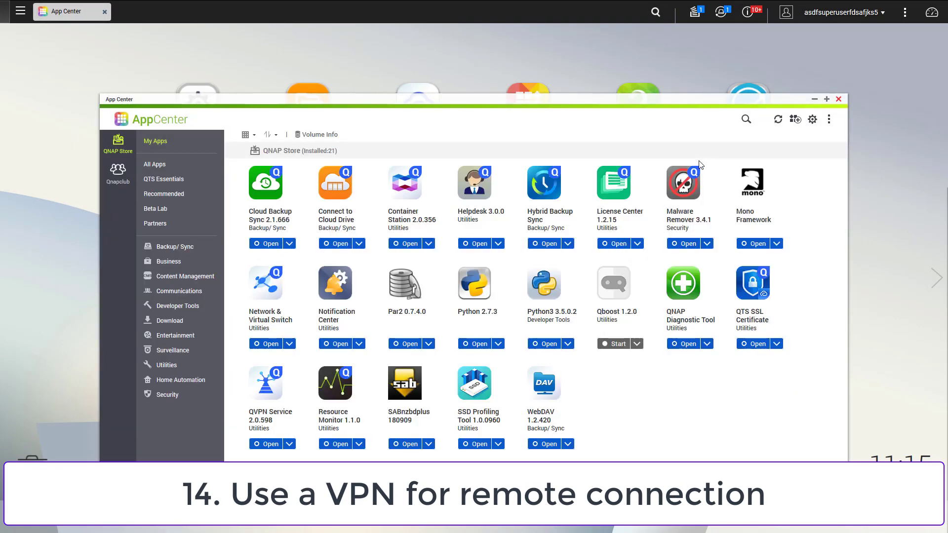
left_click(746, 120)
type("qvpn")
left_click(746, 121)
left_click(273, 336)
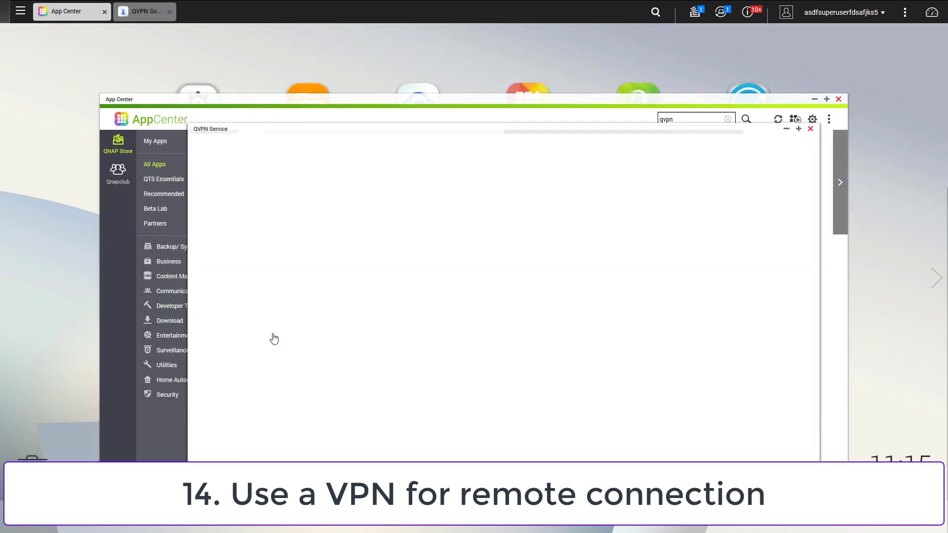